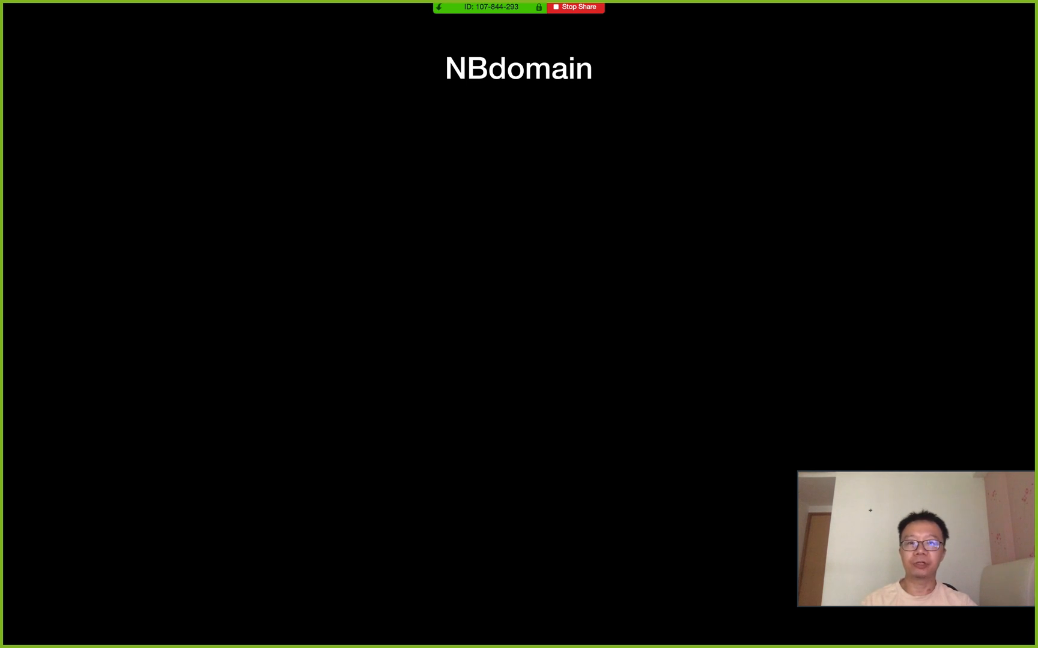
key(Right)
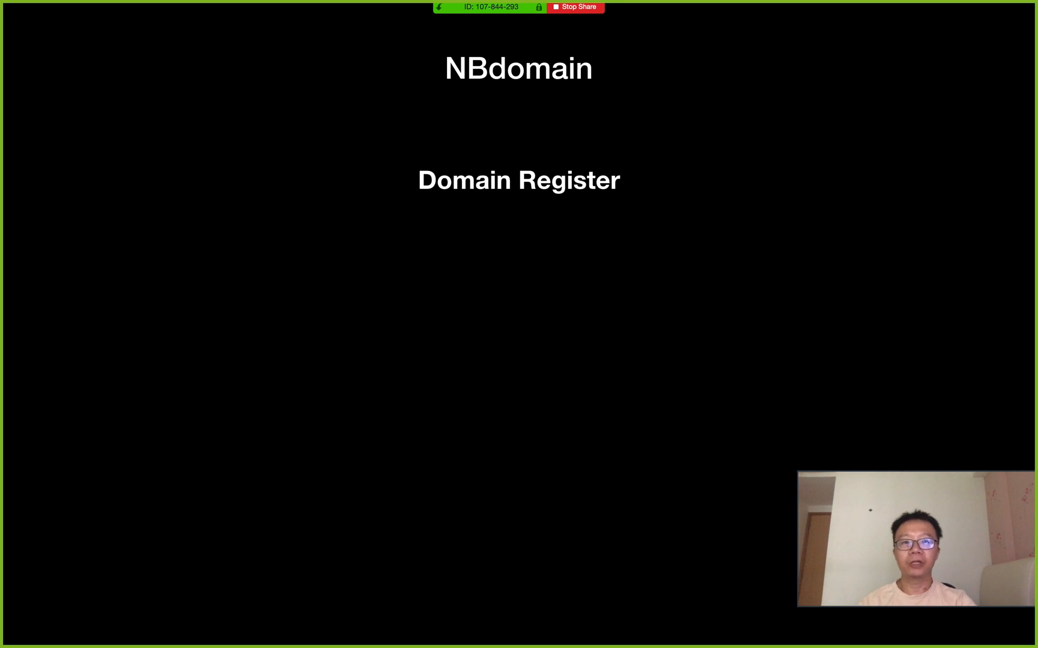
key(Right)
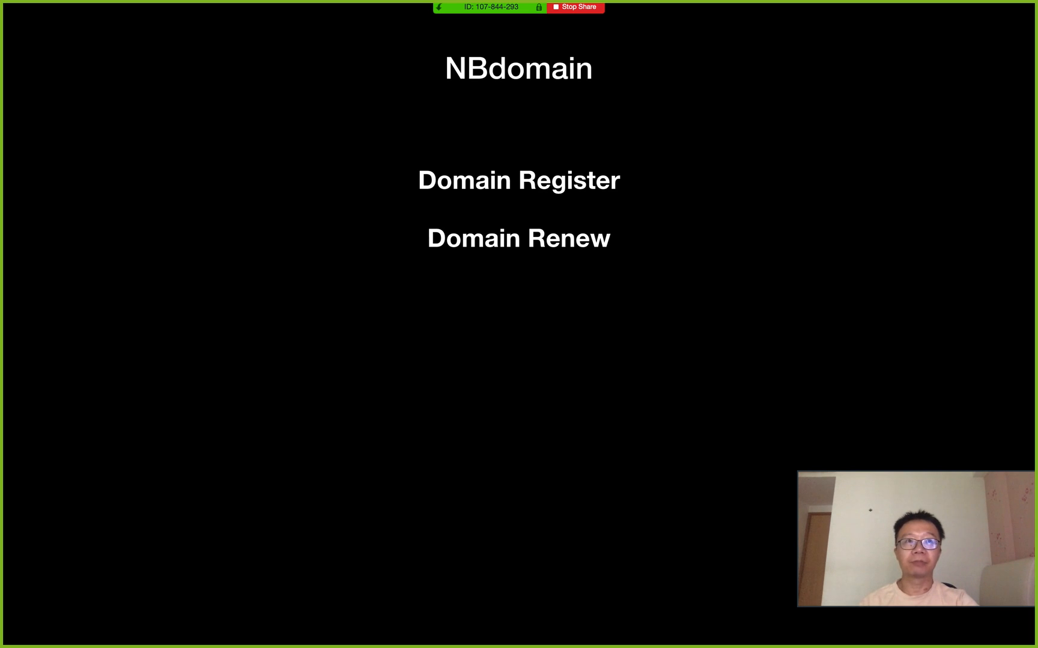
key(Right)
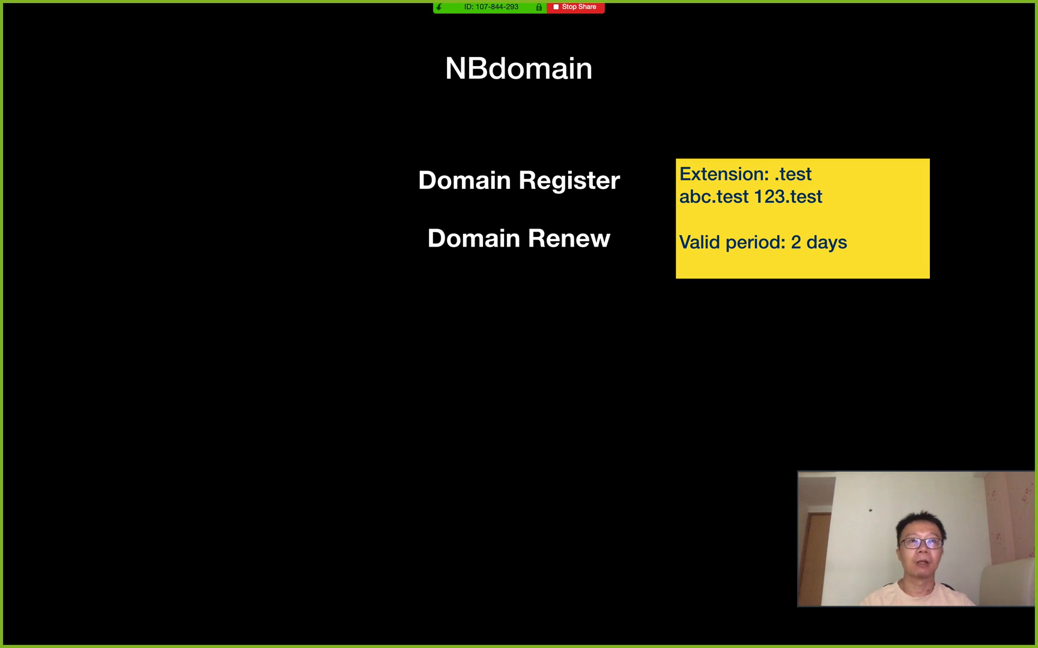
key(Right)
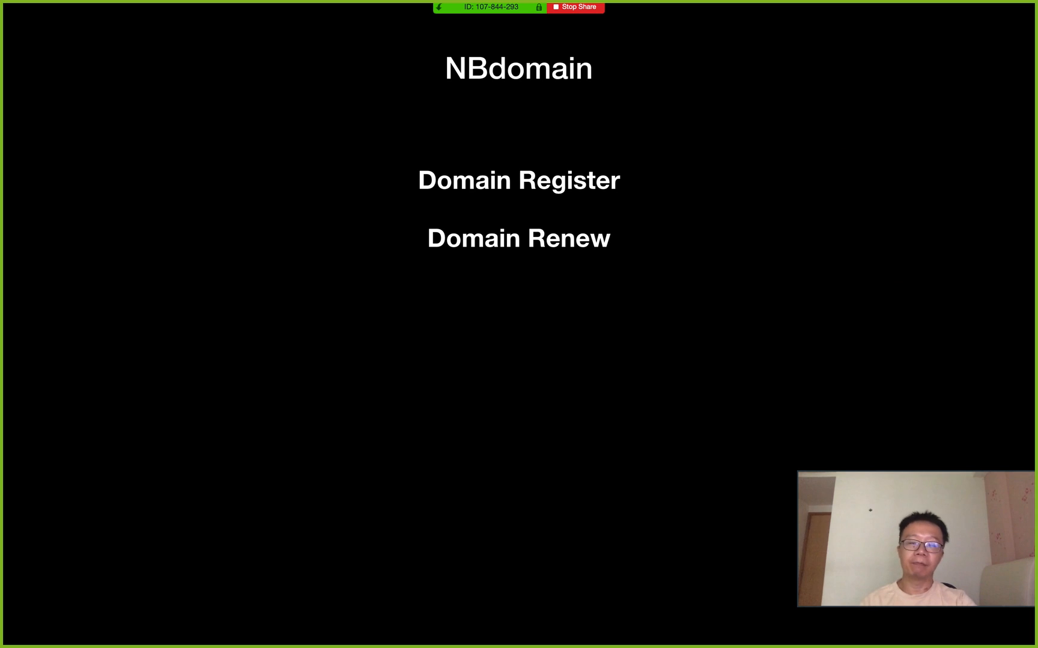
key(Right)
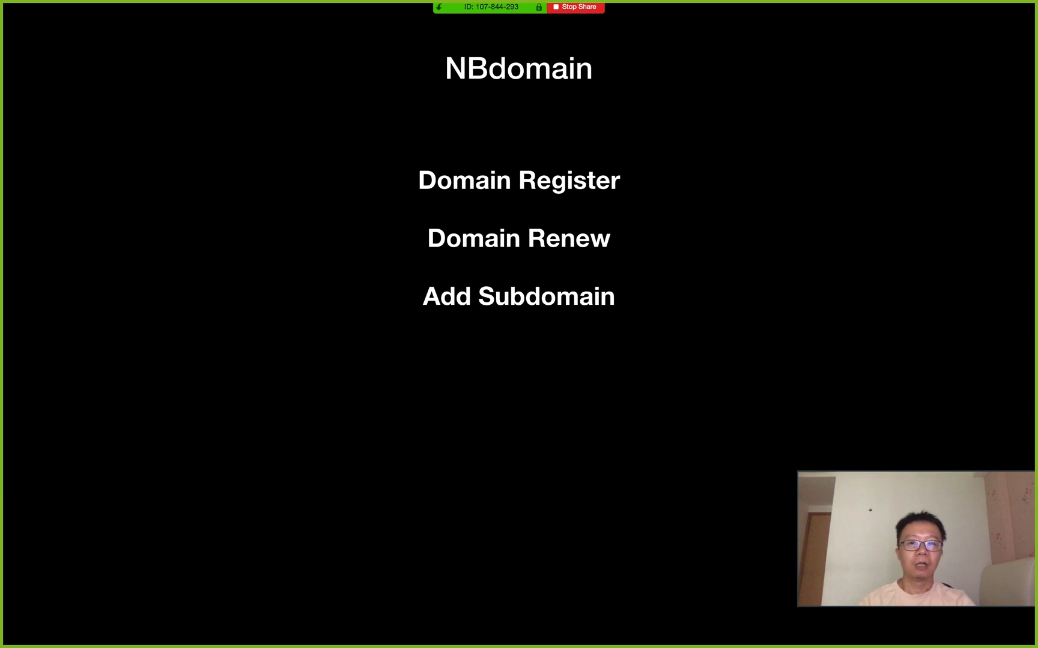
key(Right)
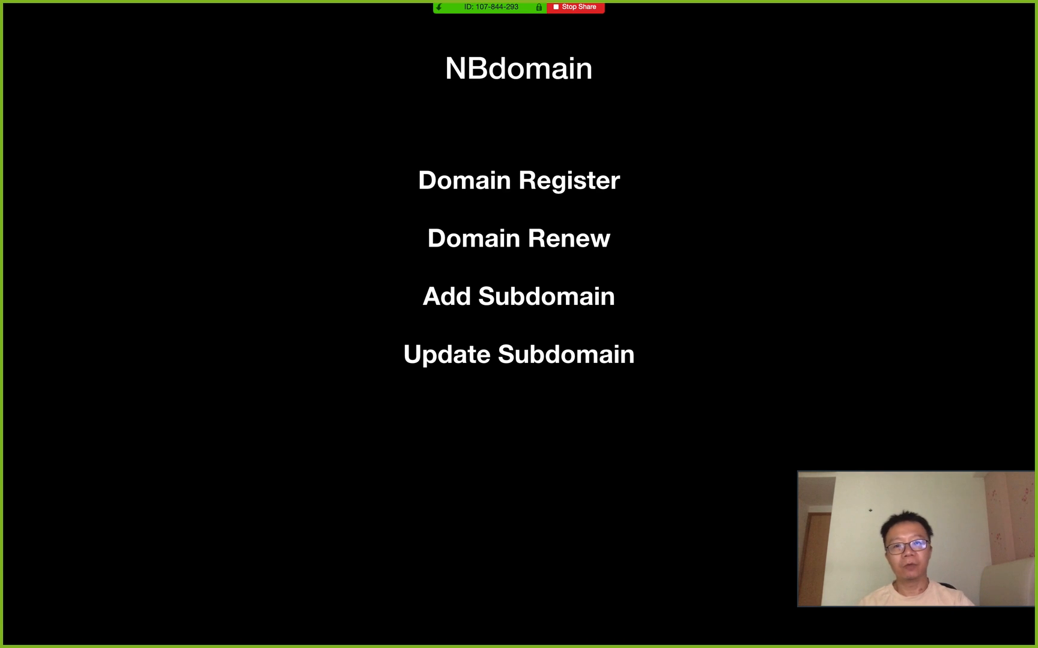
key(Right)
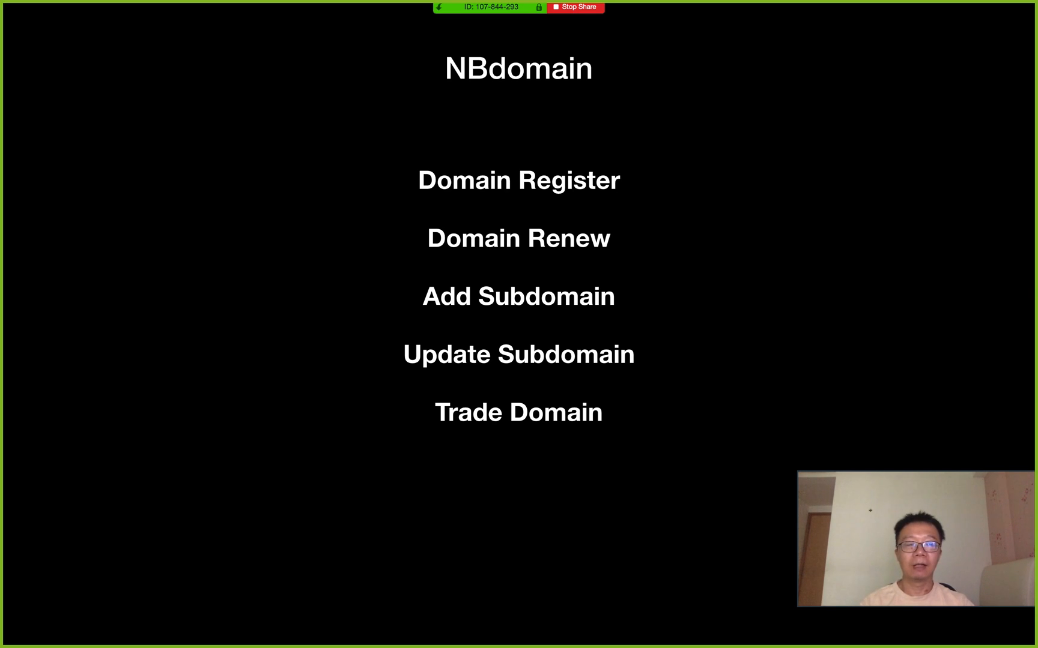
key(Right)
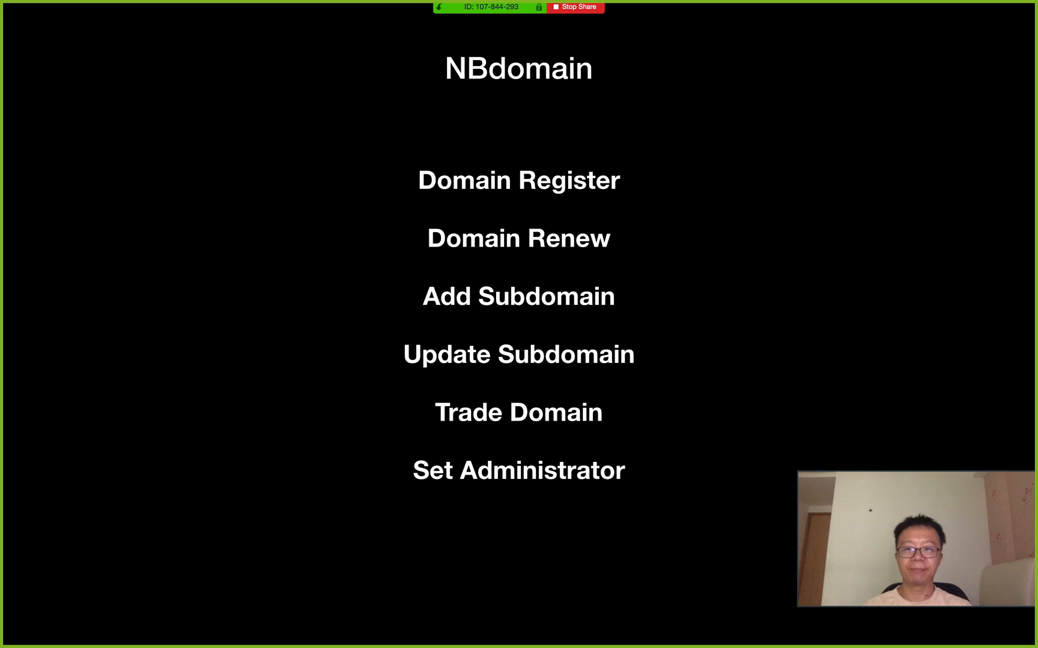
Step: Switch from the slides to the Maxthon browser and open manage.nbdomain.com
key(ctrl+Right)
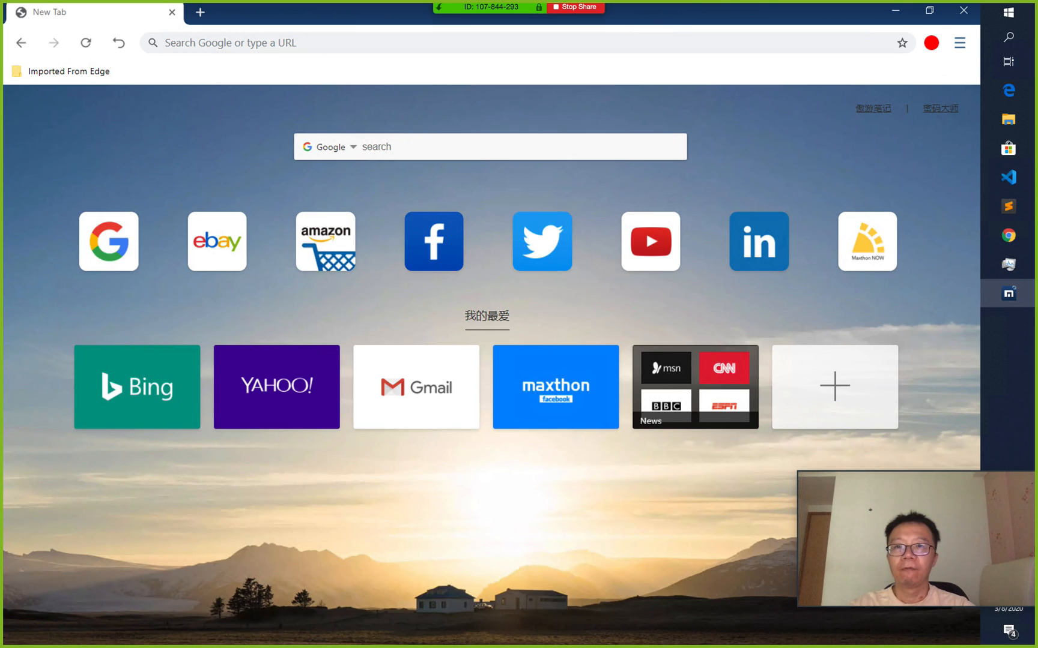
click(165, 43)
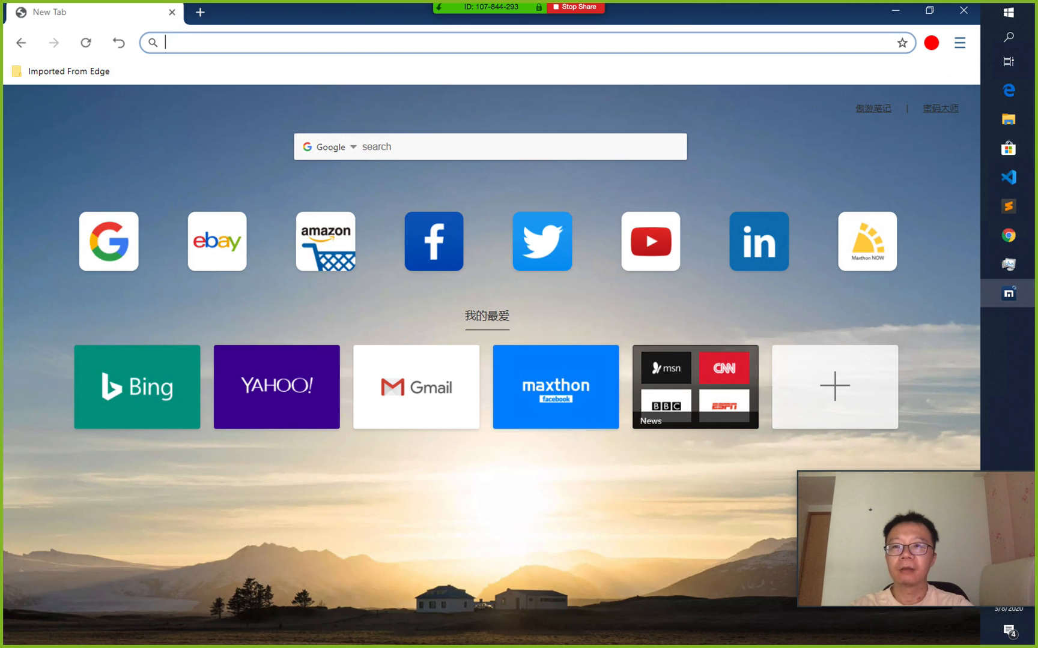
text(manage)
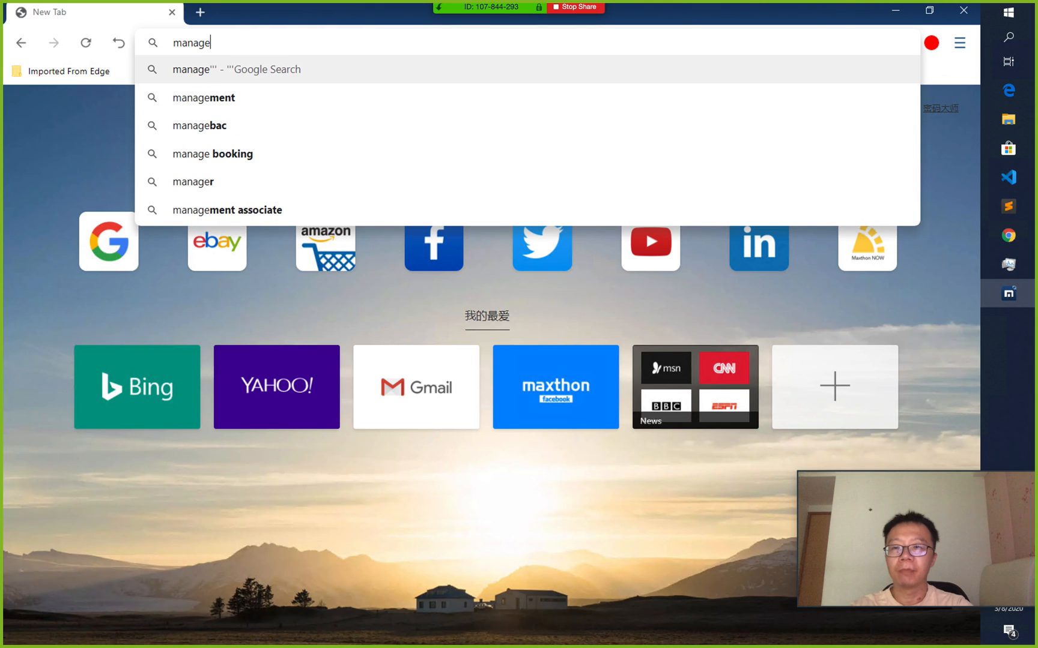
text(.nbdomain)
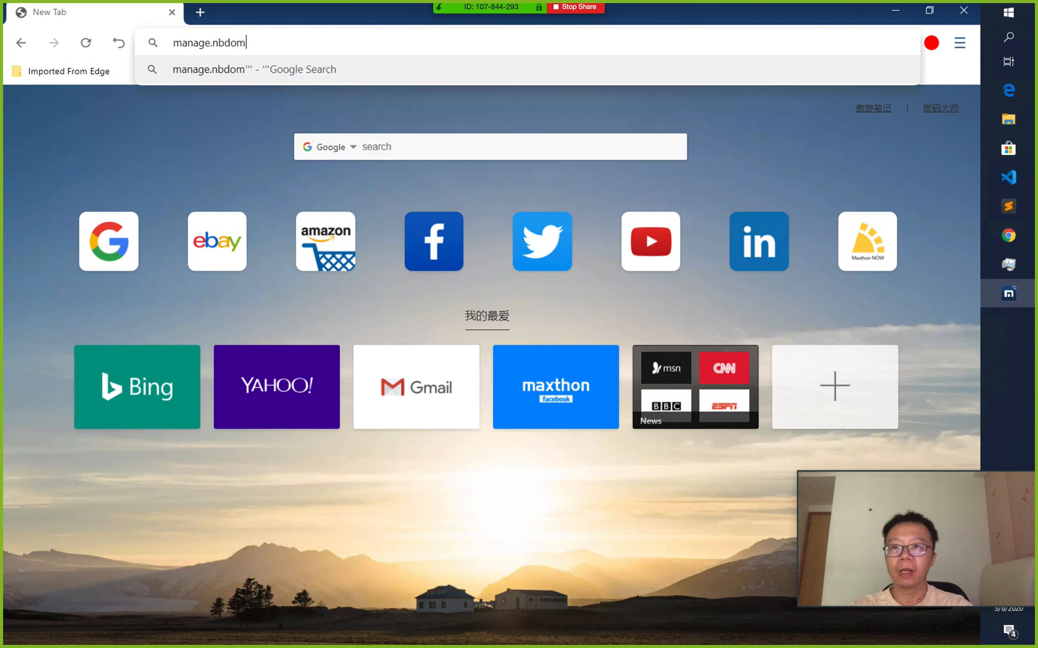
text(.com)
key(Return)
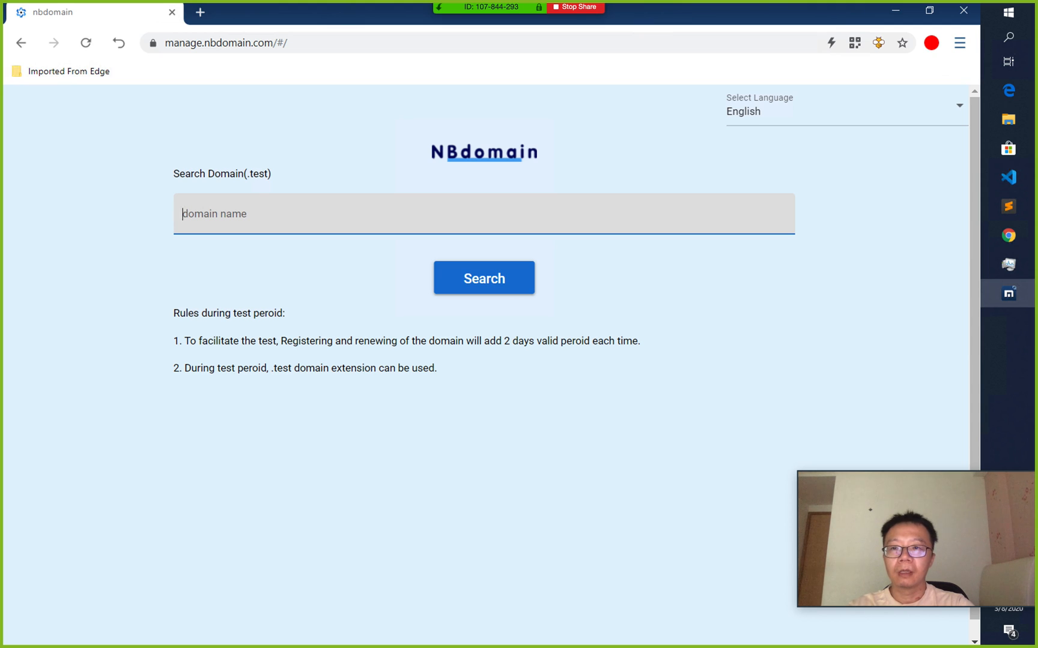
Step: Search for the domain aaa.test to check whether it is available
text(aaa.tes)
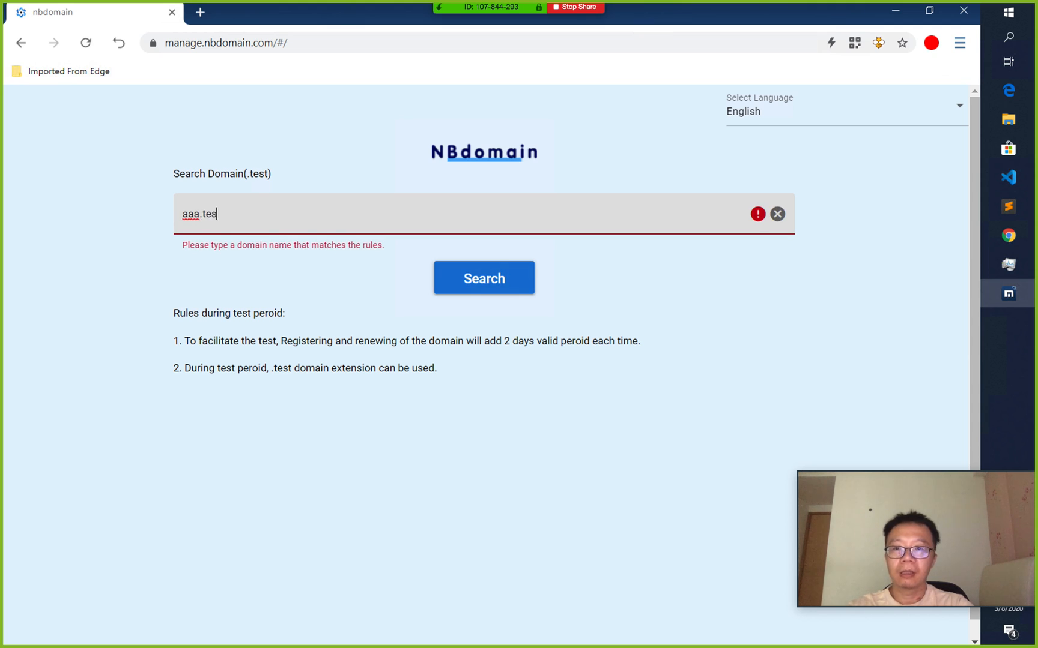
text(t)
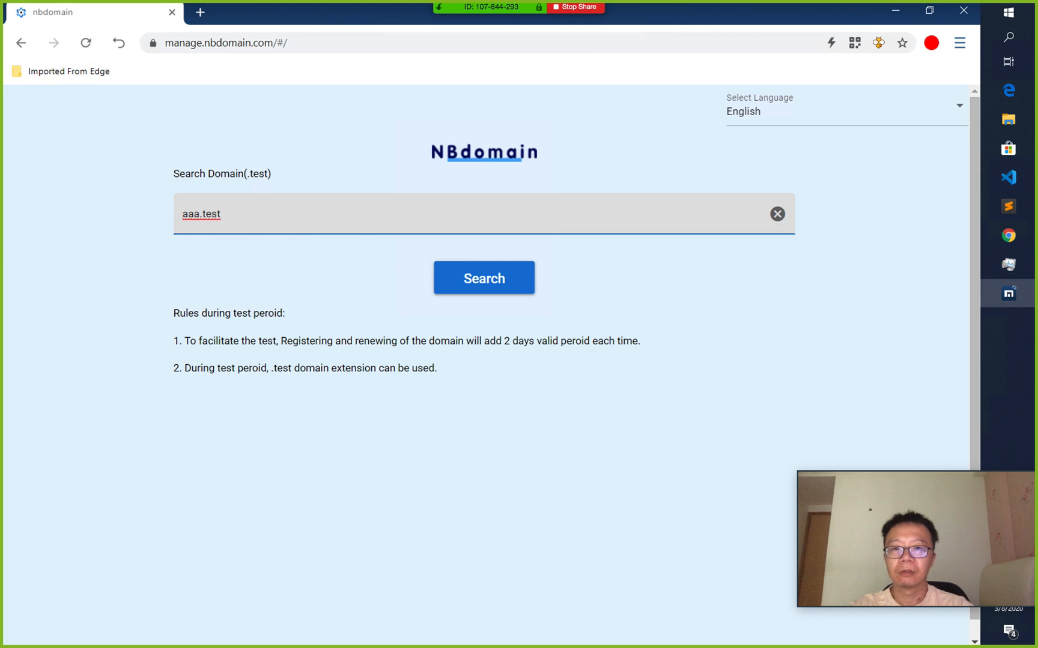
click(484, 278)
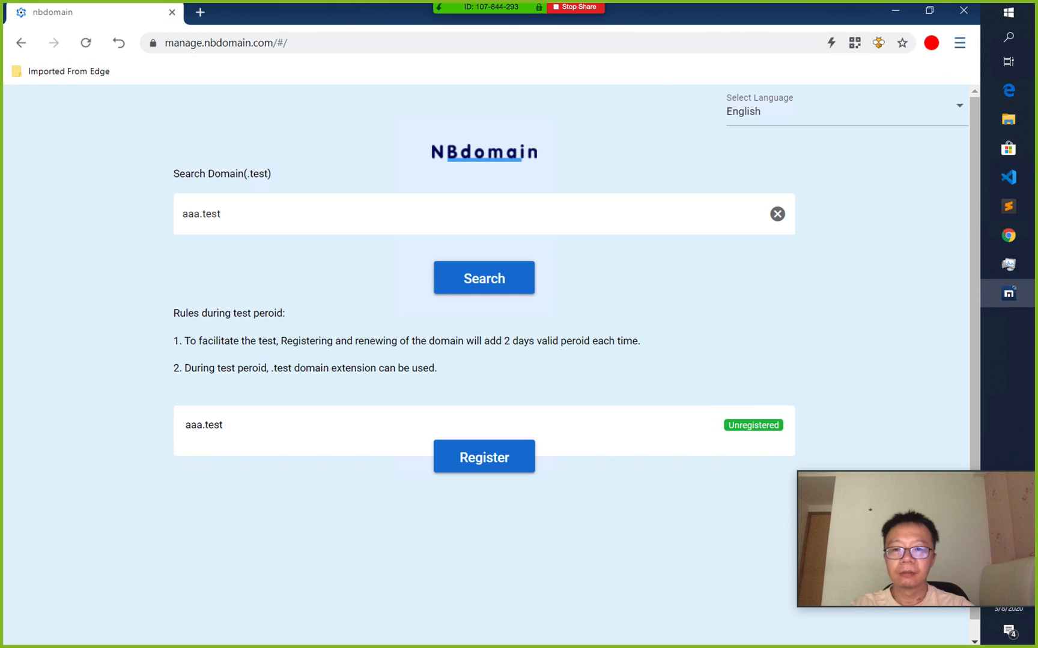
Step: Register aaa.test, authenticating with the pasted private key and paying for the domain registration with it
click(484, 457)
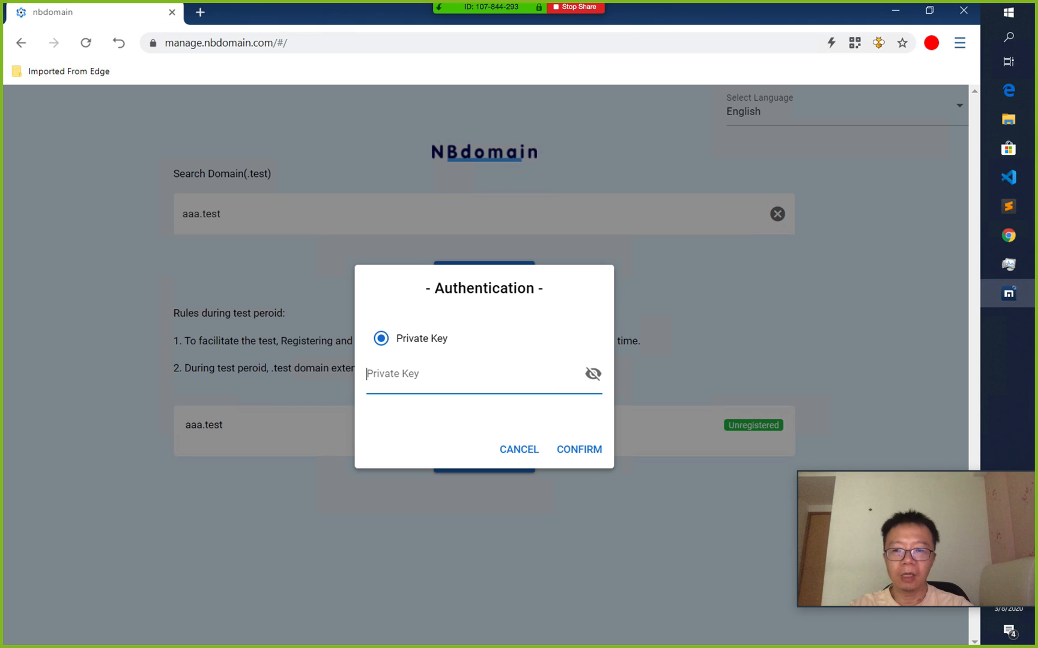
key(ctrl+v)
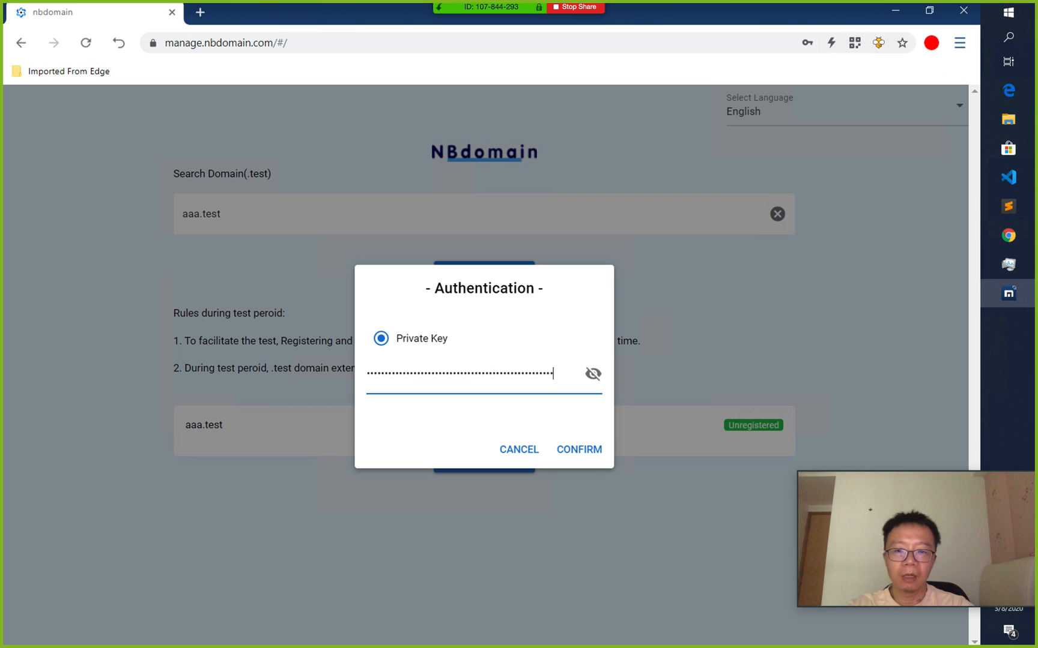
click(579, 449)
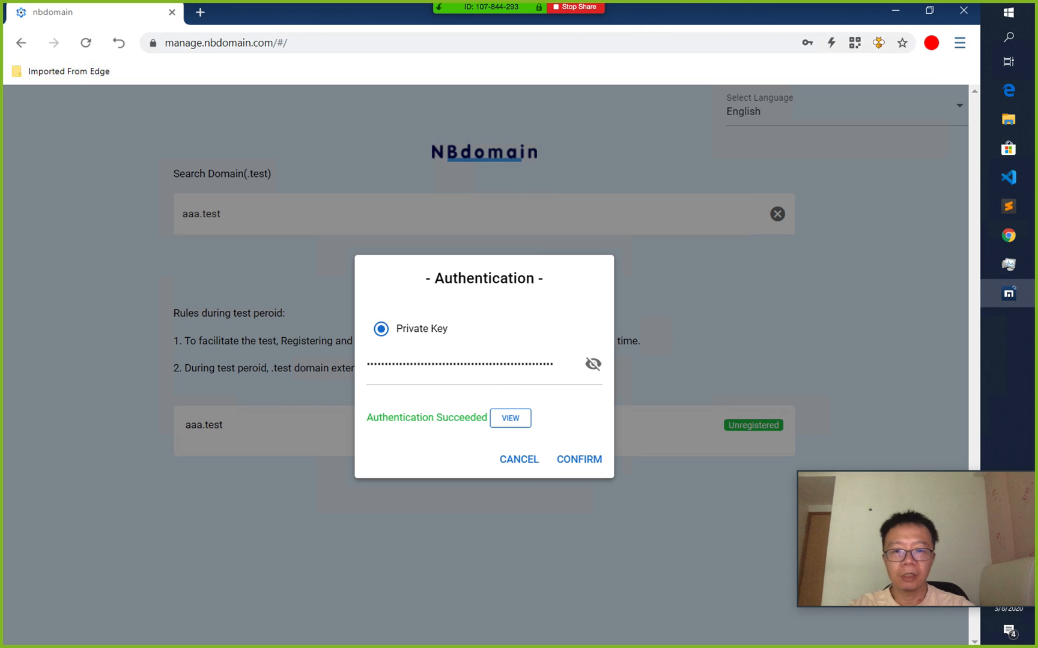
click(578, 460)
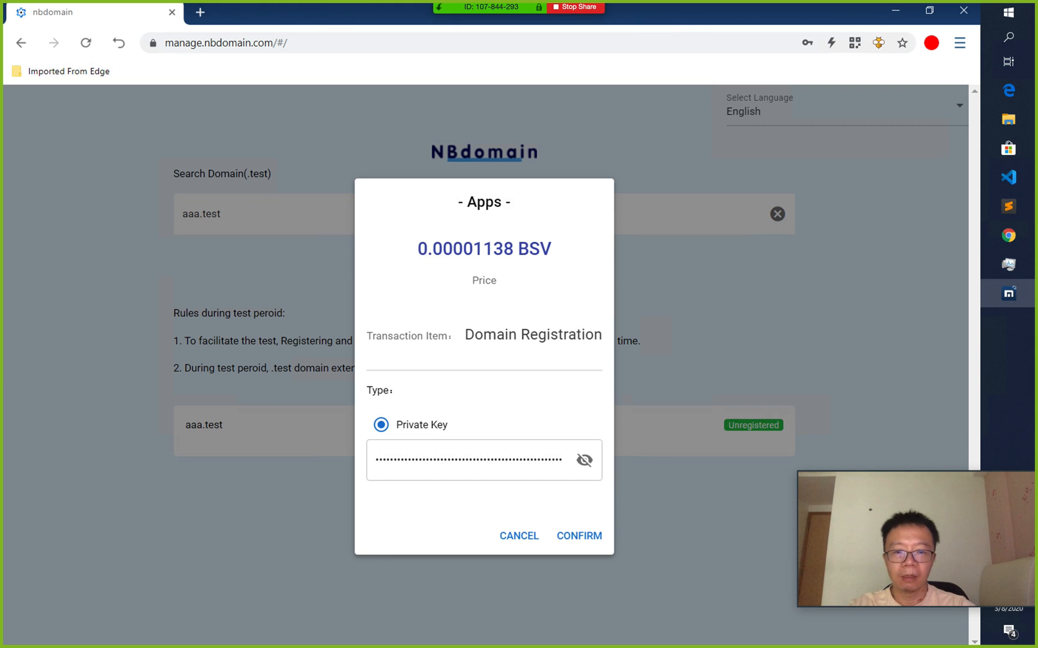
click(579, 536)
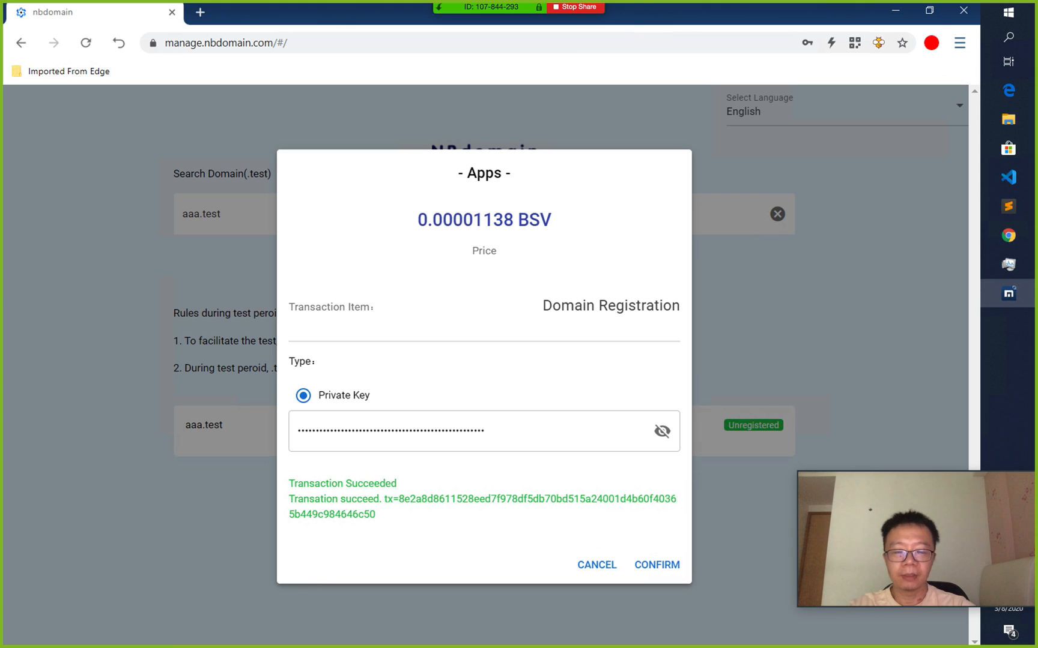
click(657, 564)
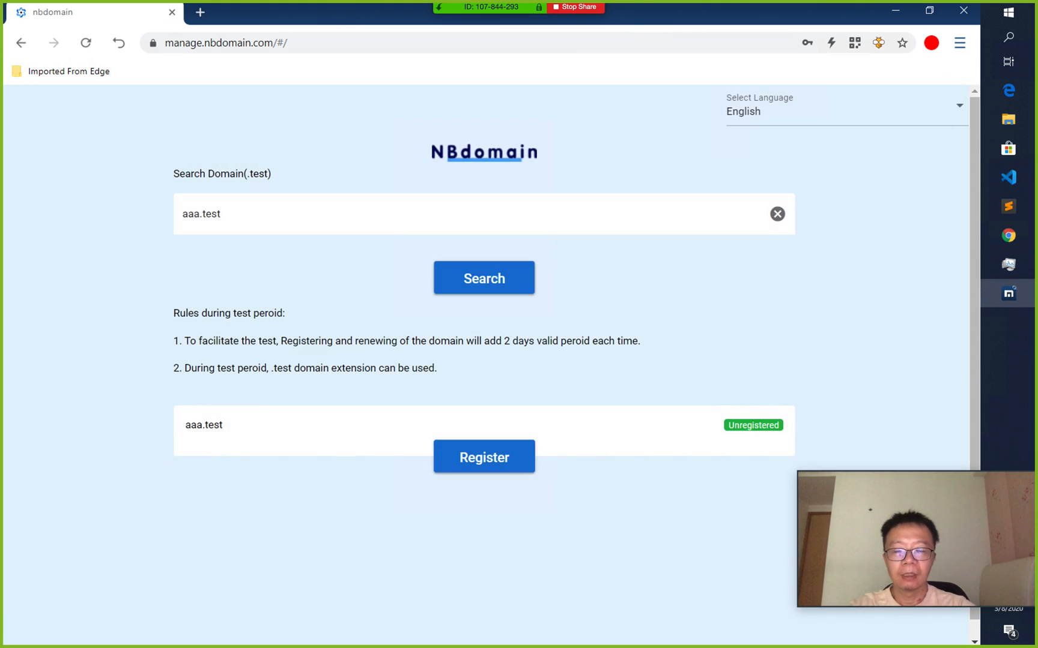
Step: Search for aaa.test again and open its domain details to view the value stored for the pay subdomain
click(221, 214)
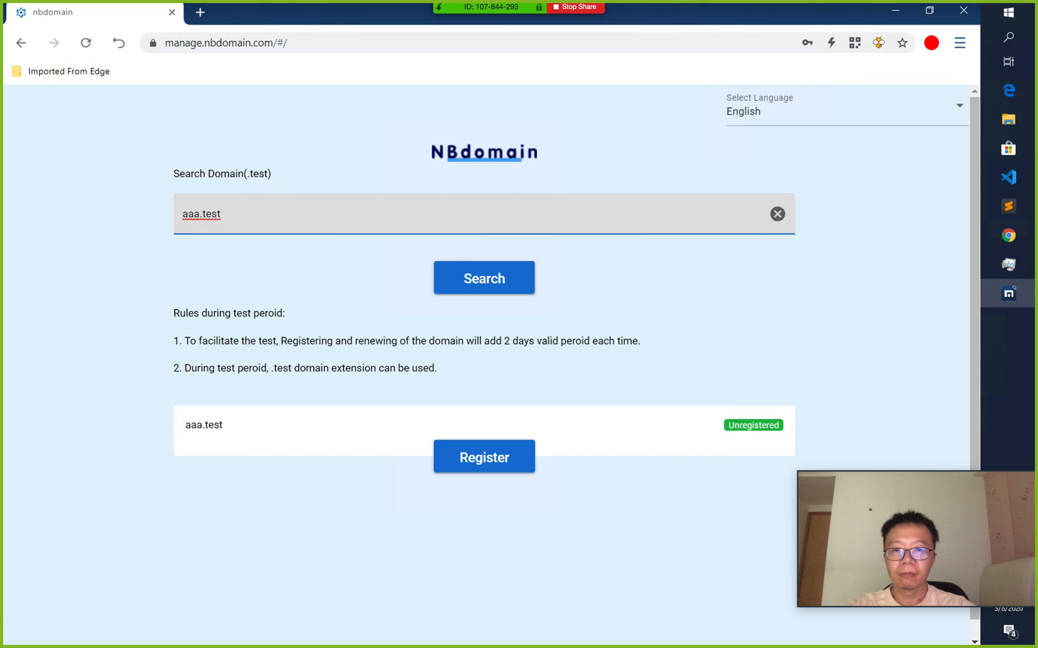
click(484, 278)
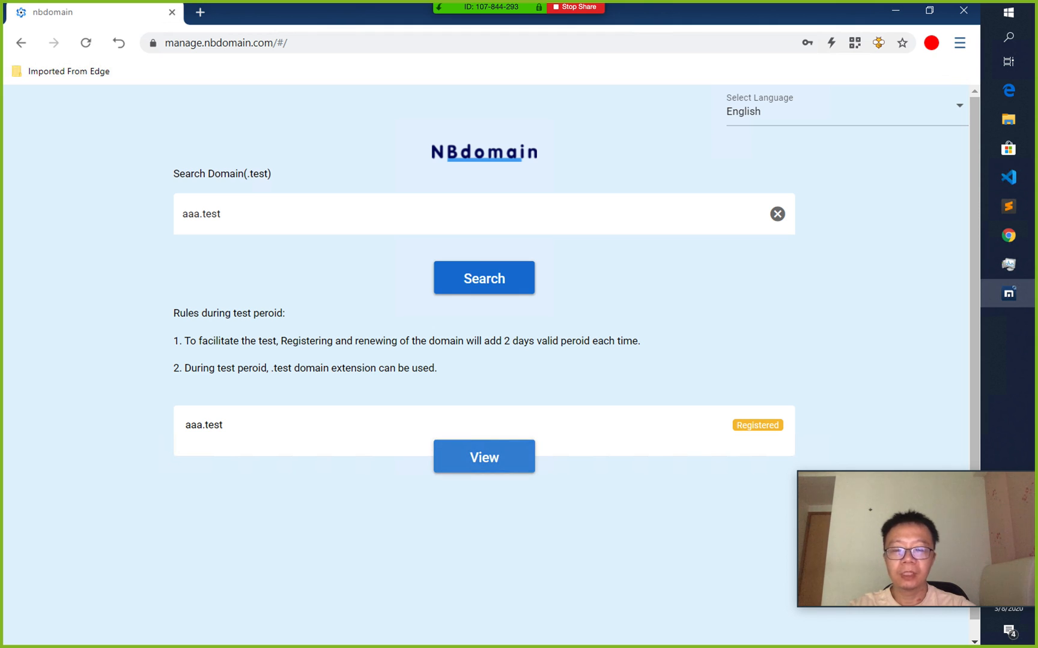
click(484, 457)
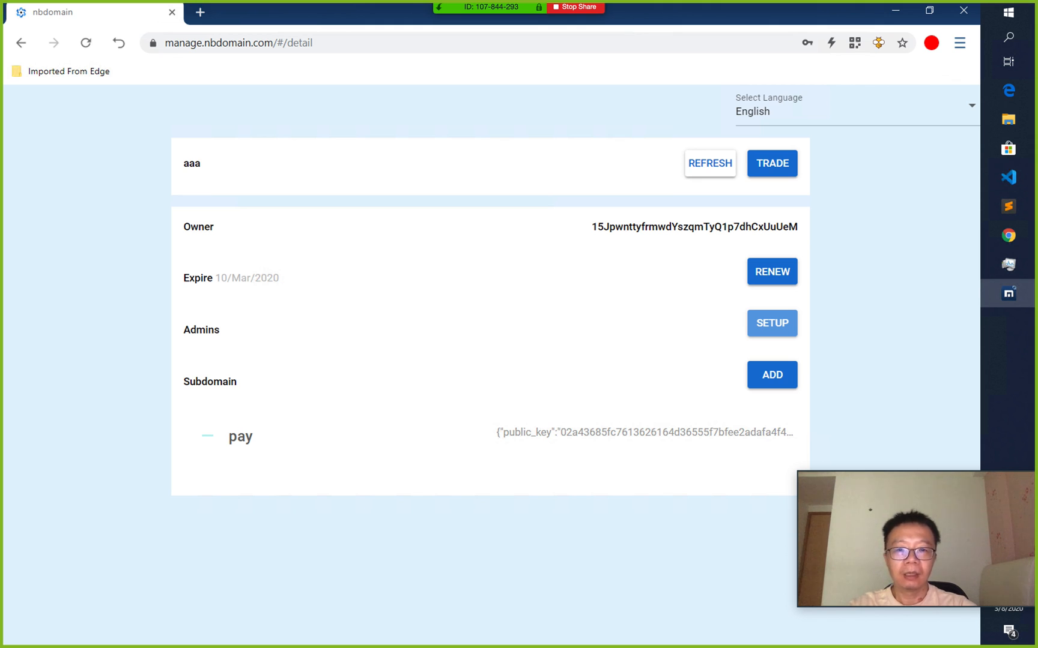
click(625, 432)
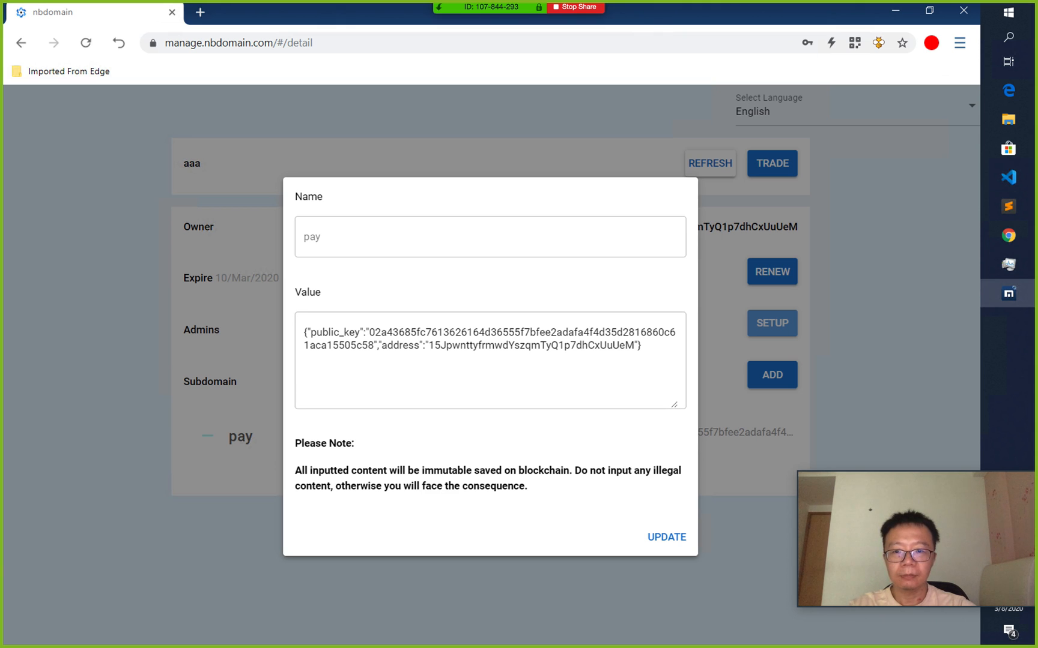
key(Escape)
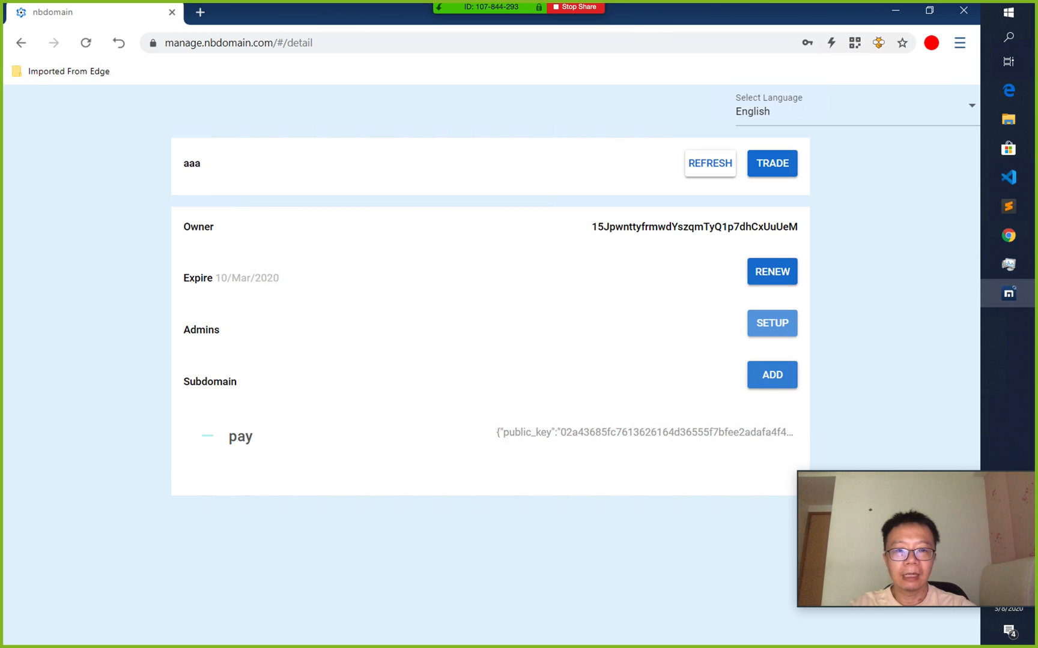
Step: Add a www subdomain to the aaa domain with the value "This is my first blockchain post." and save it
click(772, 376)
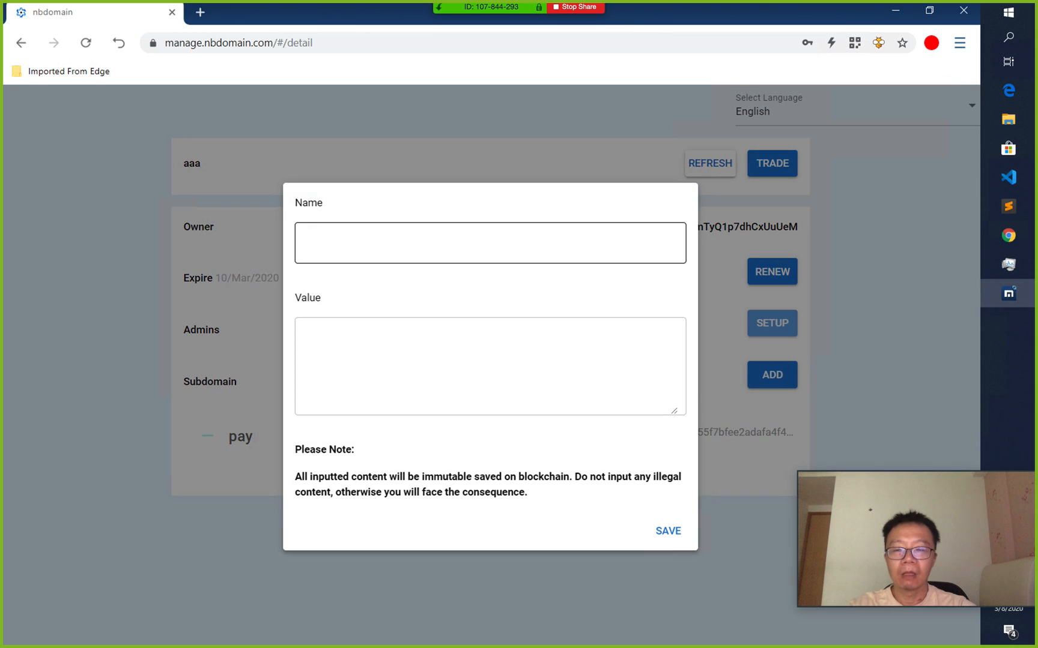
click(490, 243)
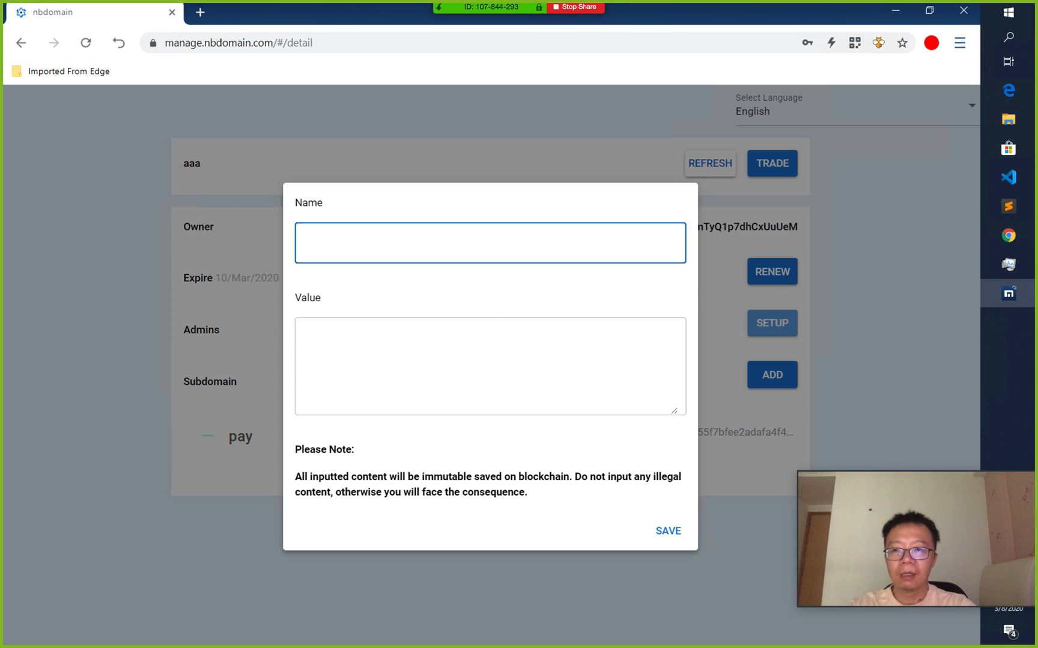
text(www)
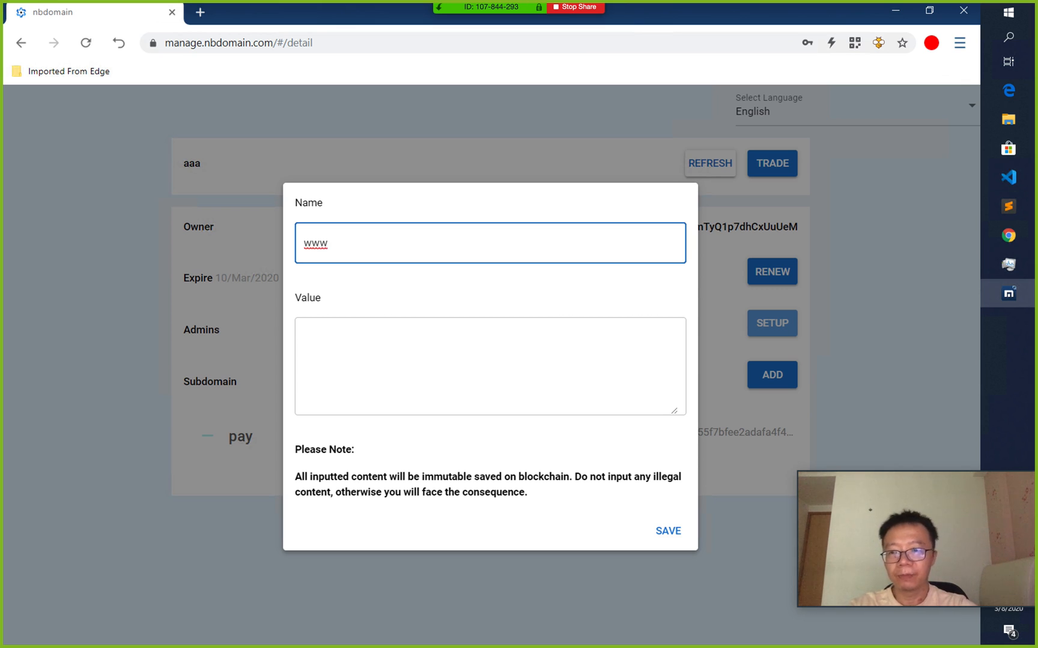
click(490, 366)
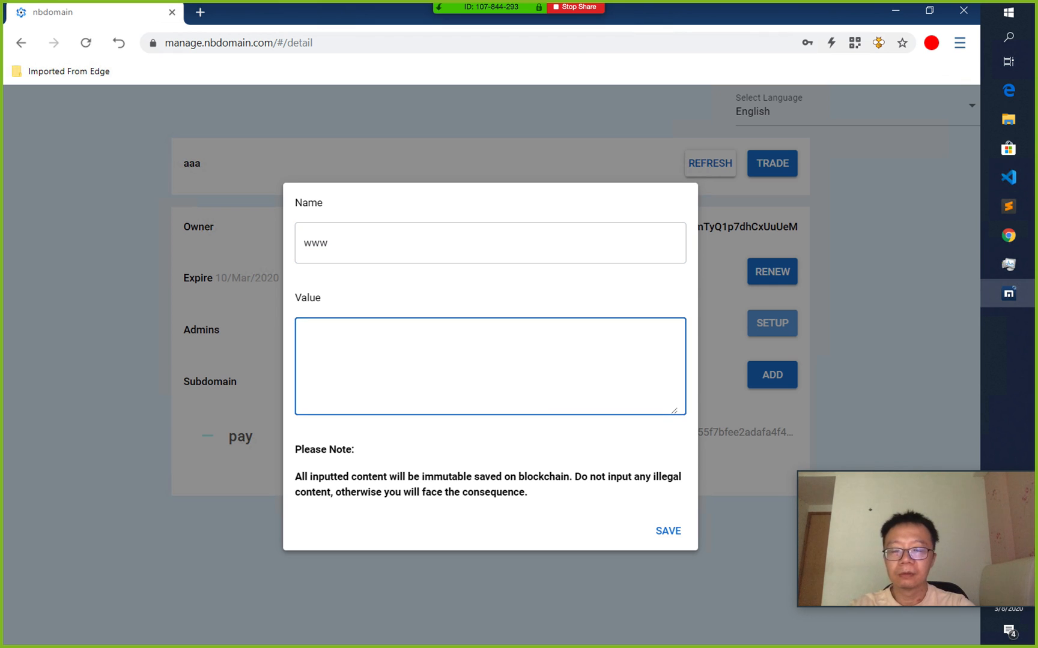
text(This is)
text(my first )
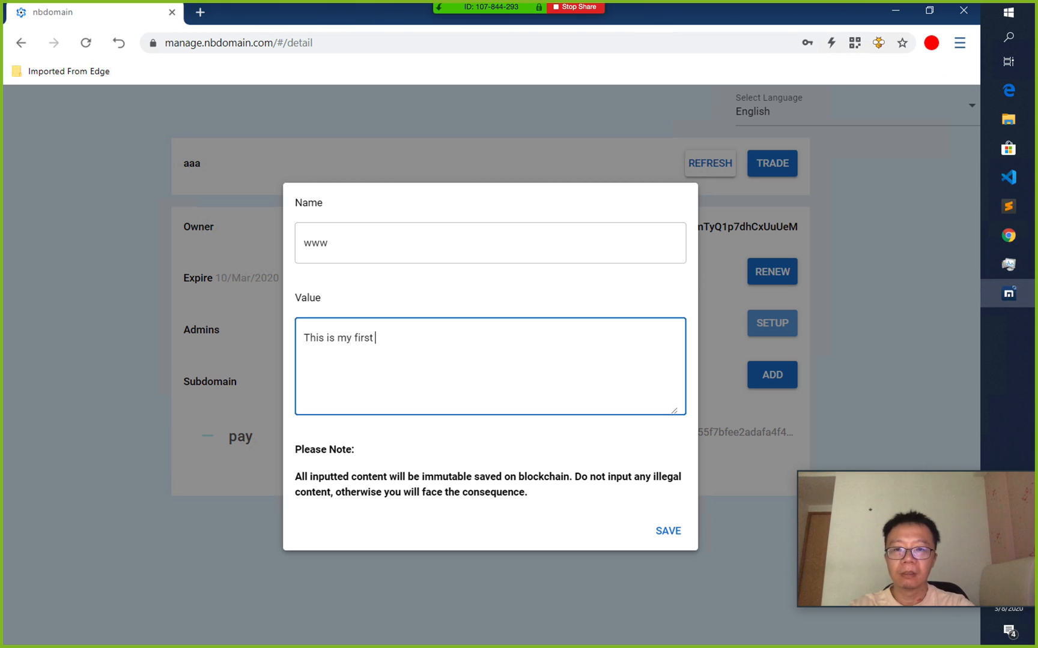
text(blockch)
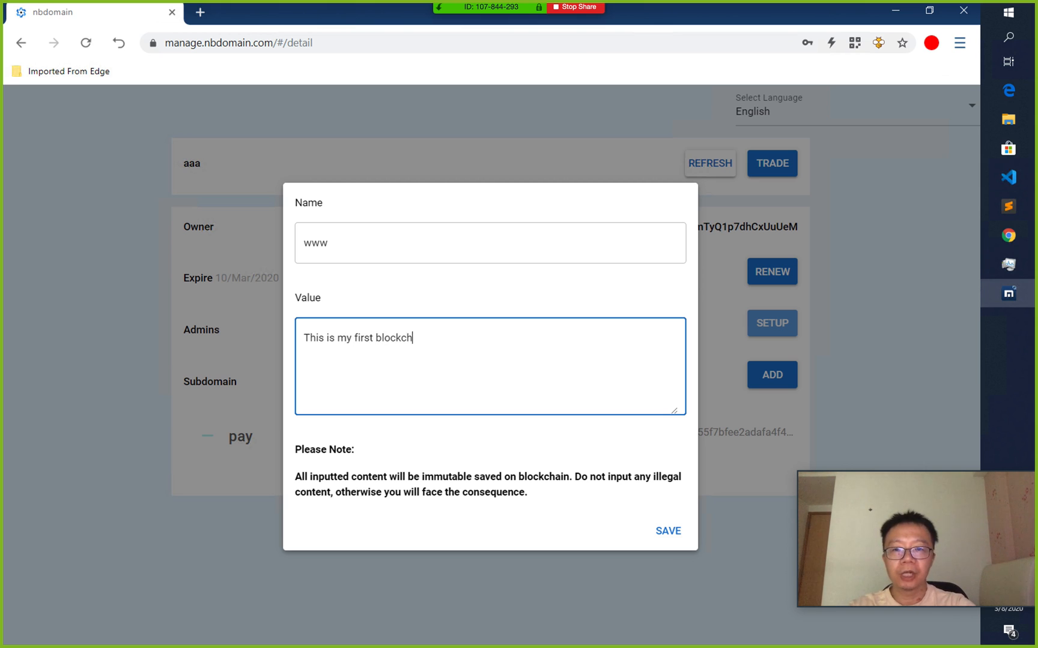
text(ain pos)
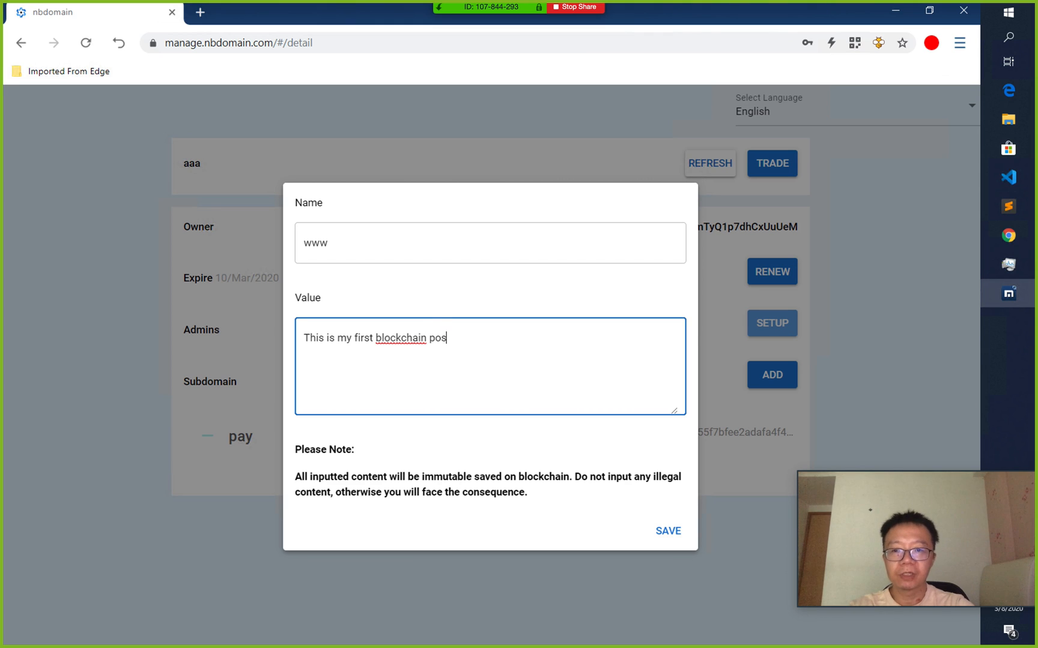
text(t.)
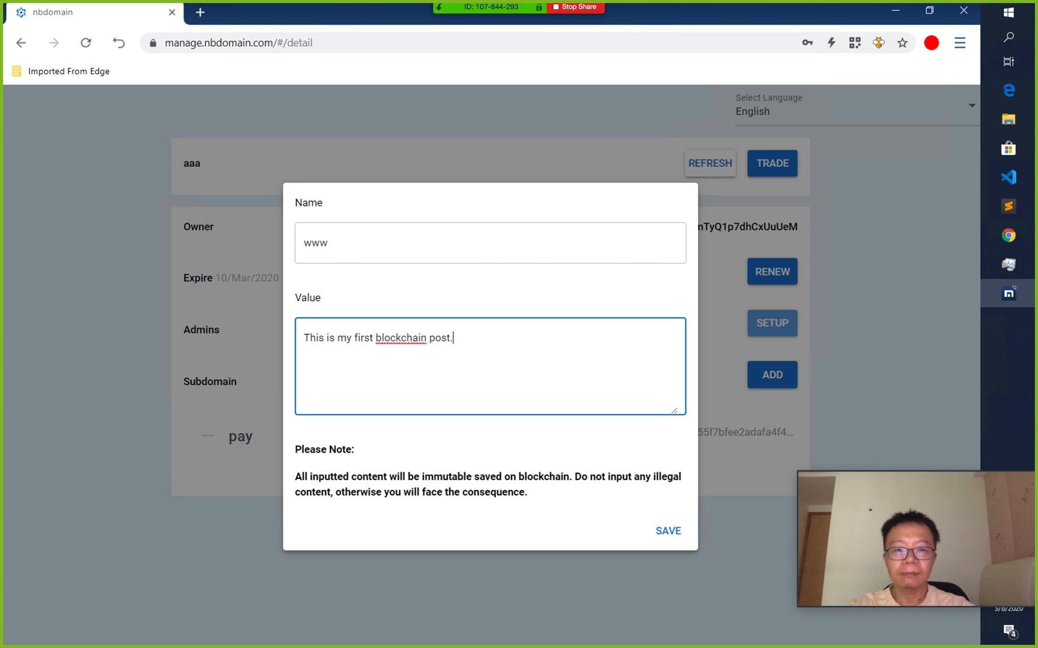
click(668, 531)
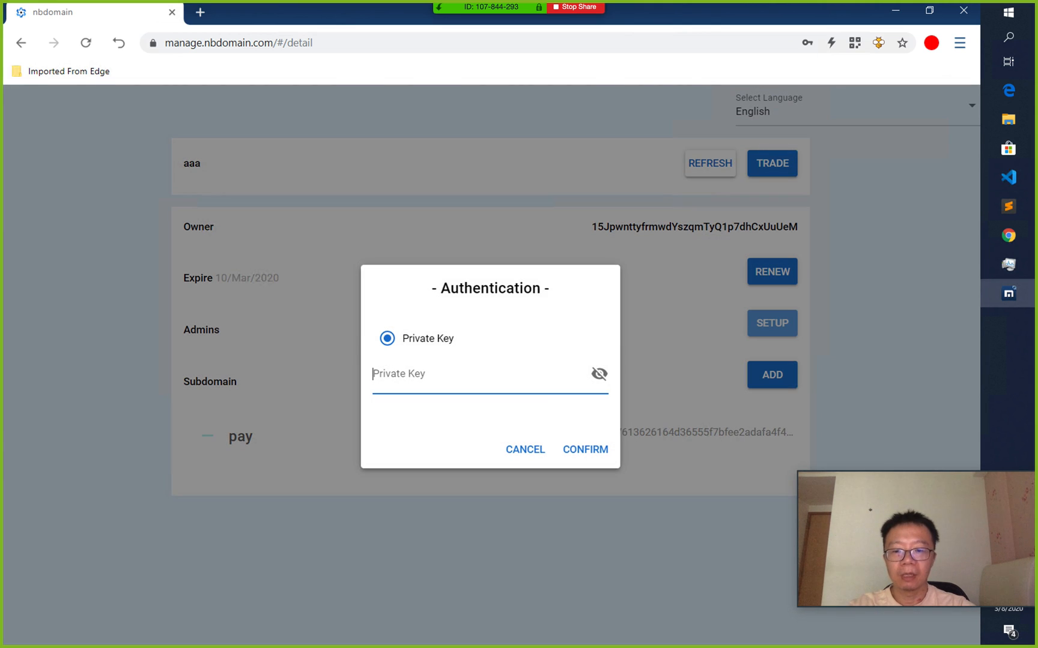
Step: Authenticate the new subdomain with the pasted private key, confirm the payment with it, and refresh the domain details
key(ctrl+v)
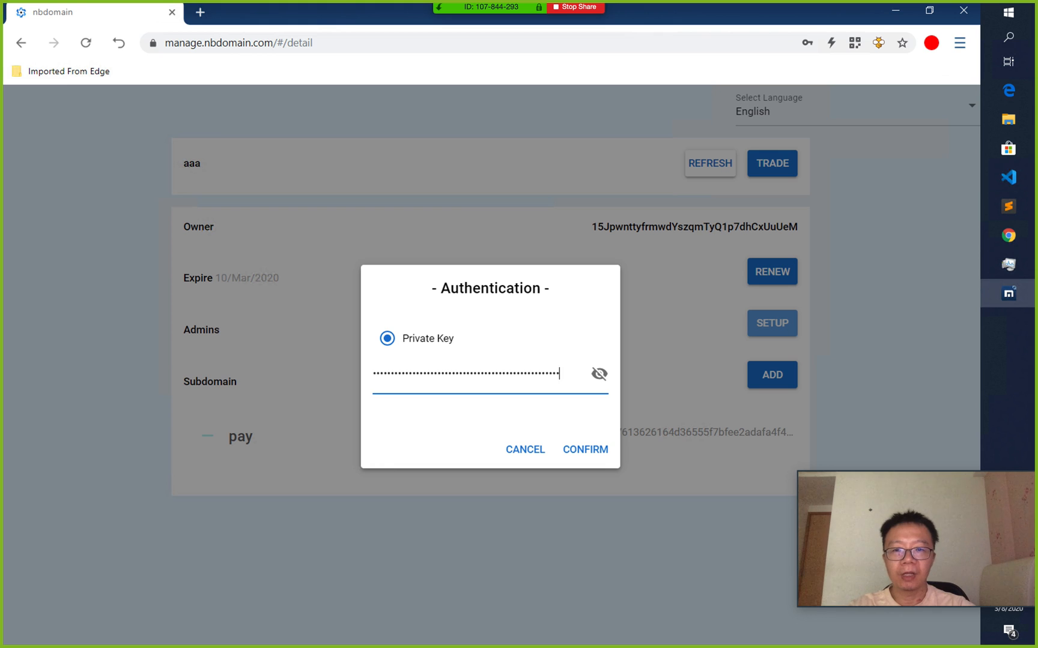
click(591, 460)
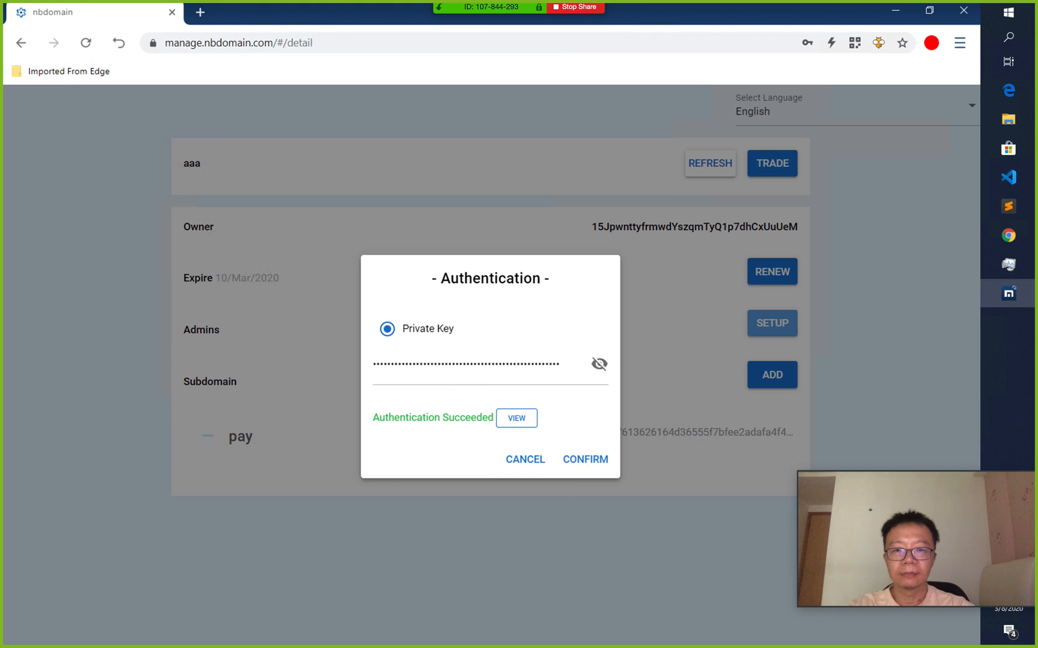
click(585, 459)
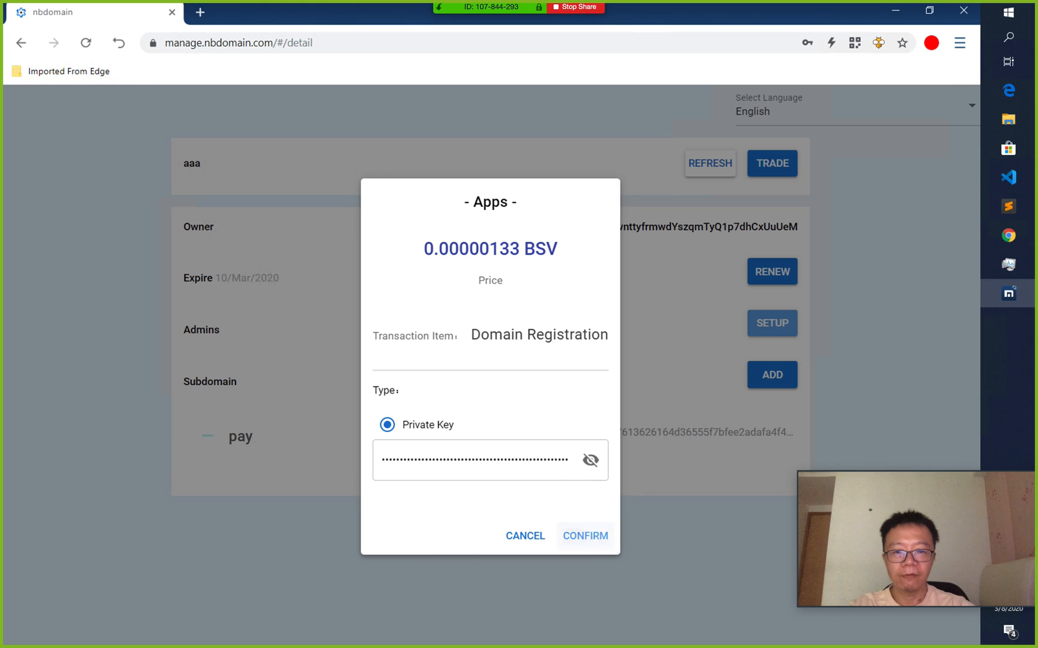
click(585, 535)
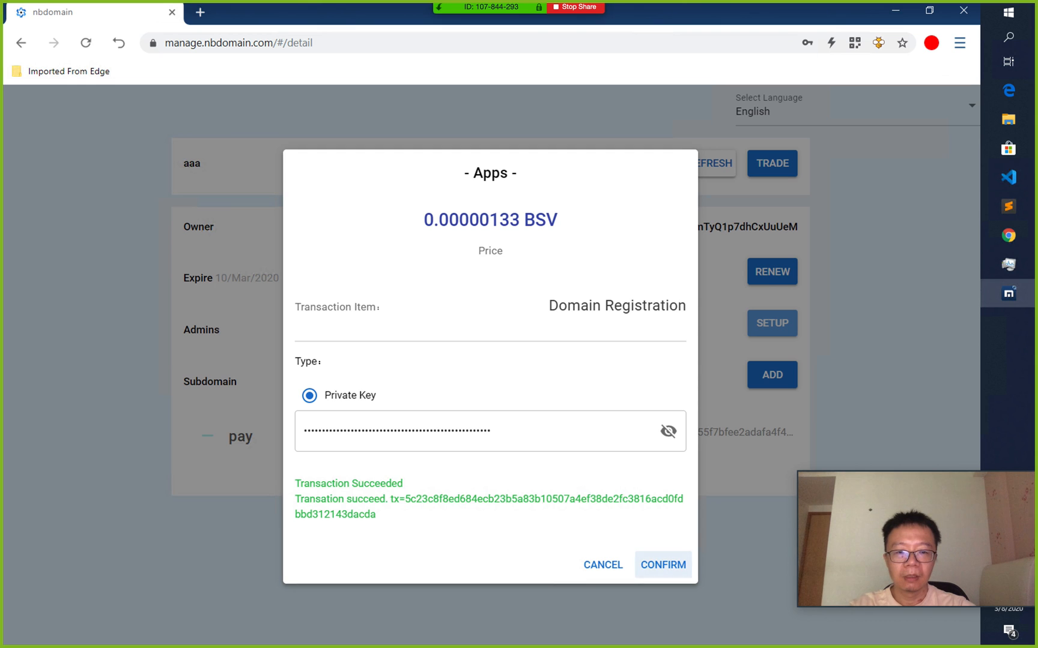
click(663, 564)
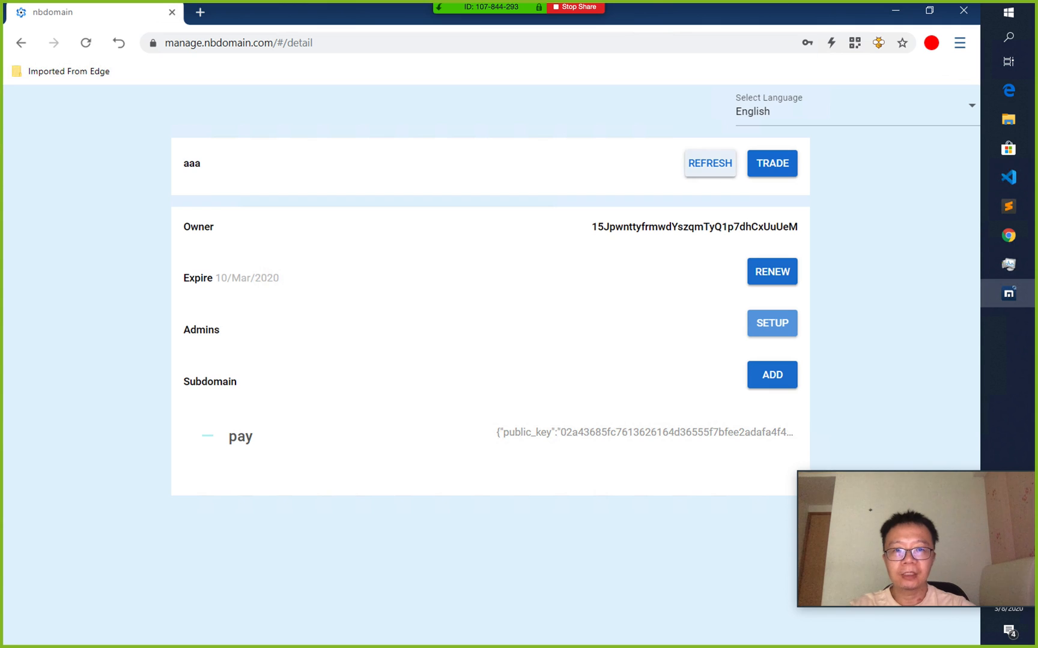
click(709, 164)
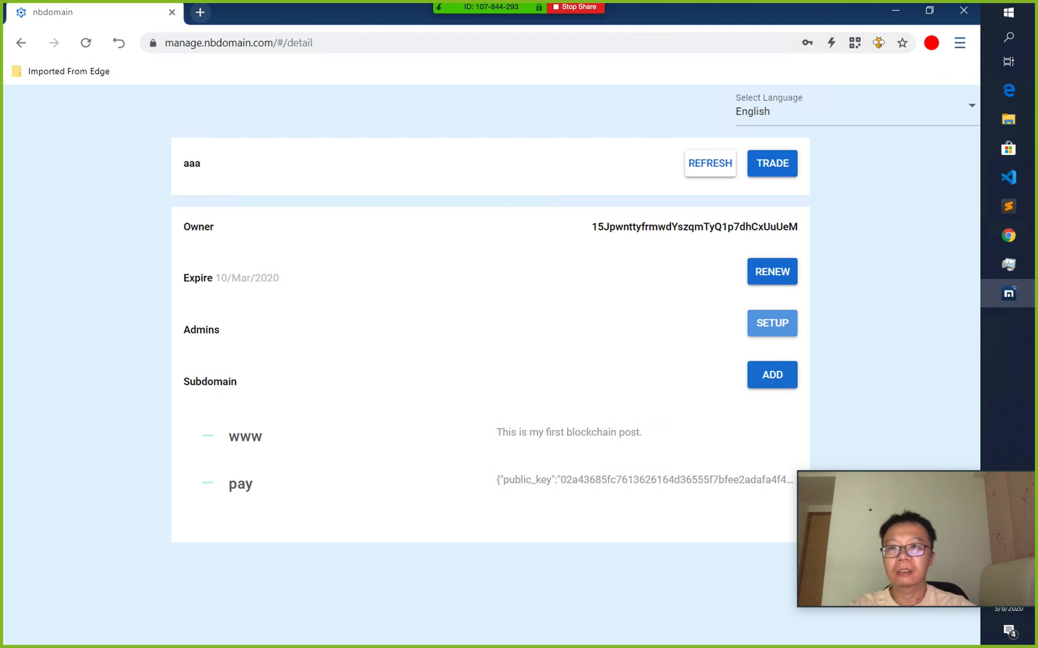
Step: Open nb://aaa.test in a new browser tab to view the domain's home page
click(200, 12)
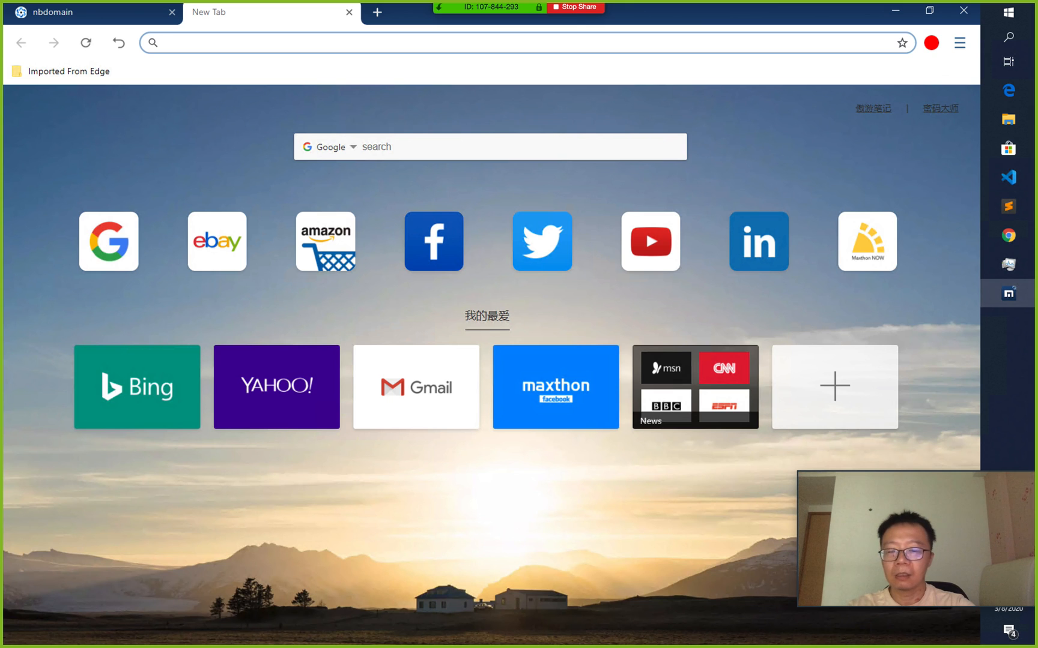
text(nb)
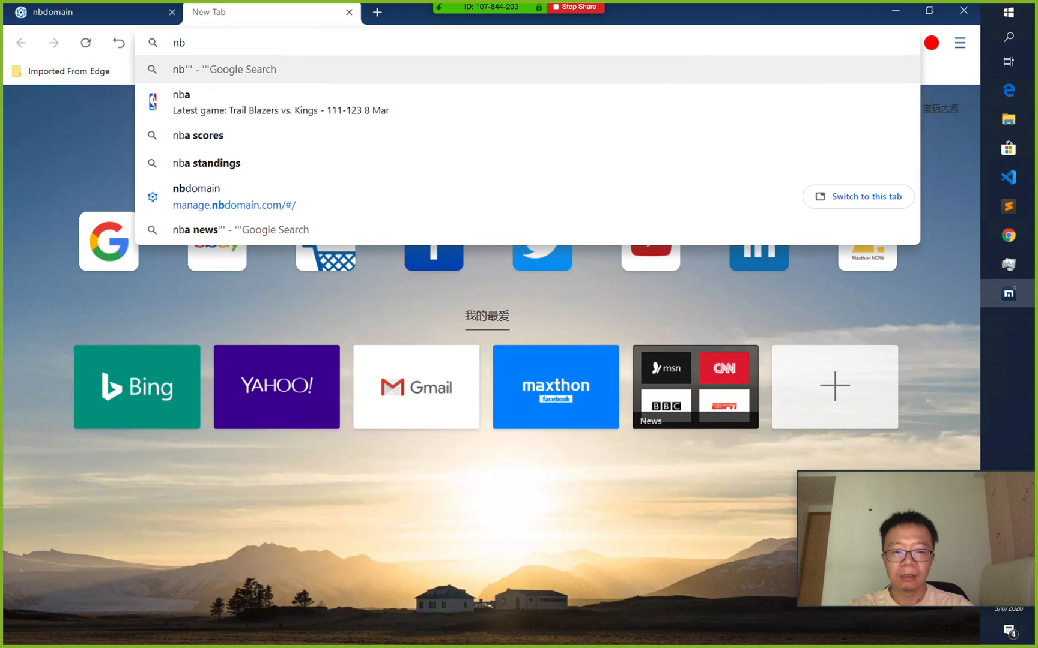
text(://)
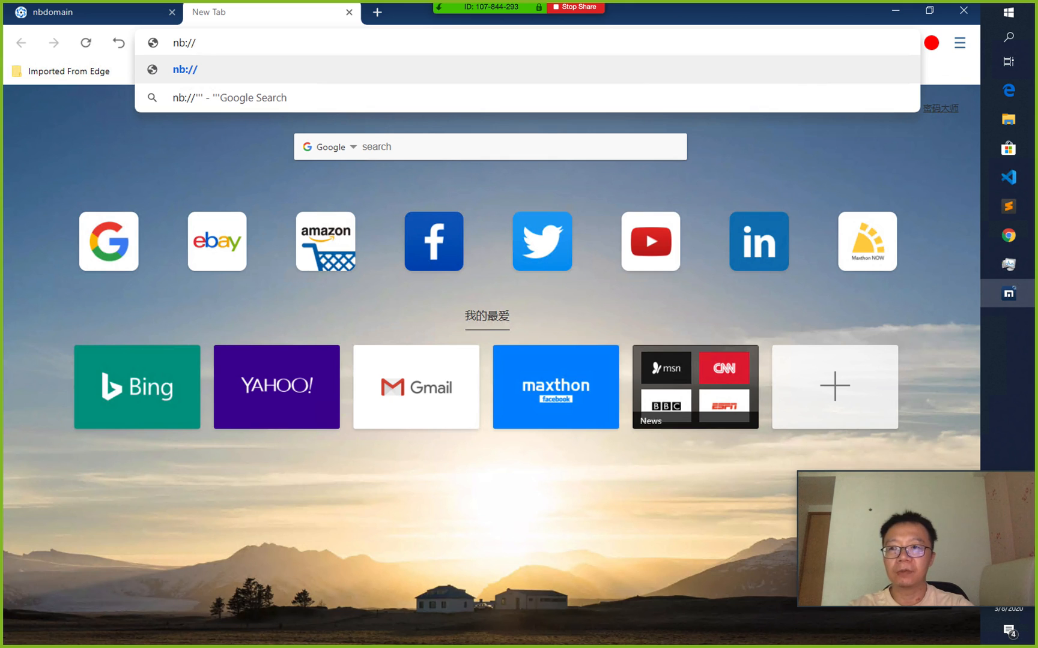
text(aa)
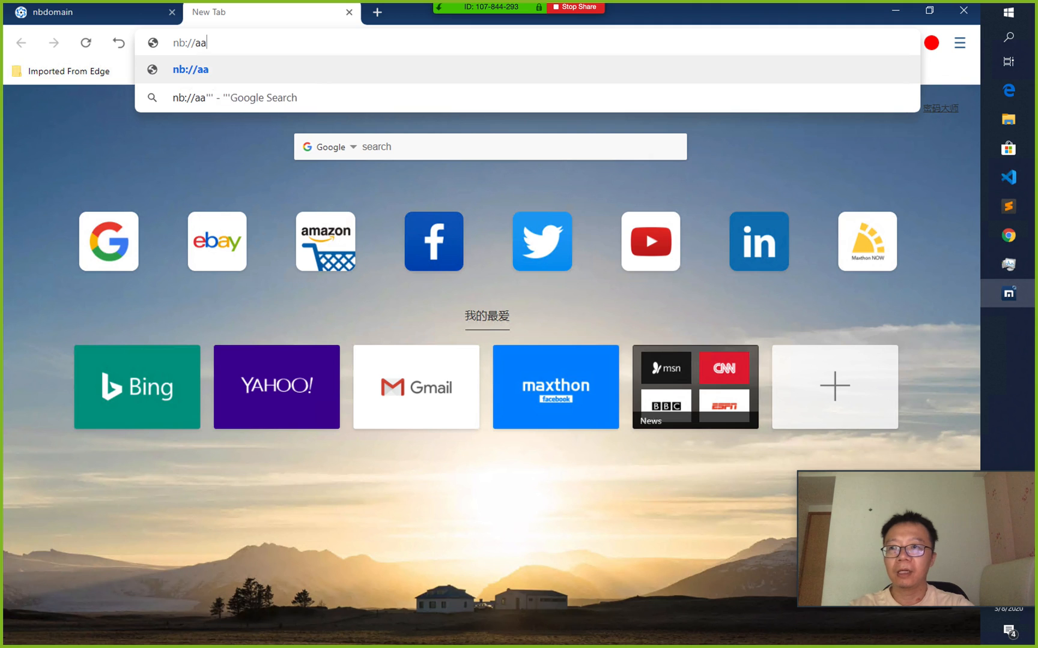
text(a.test)
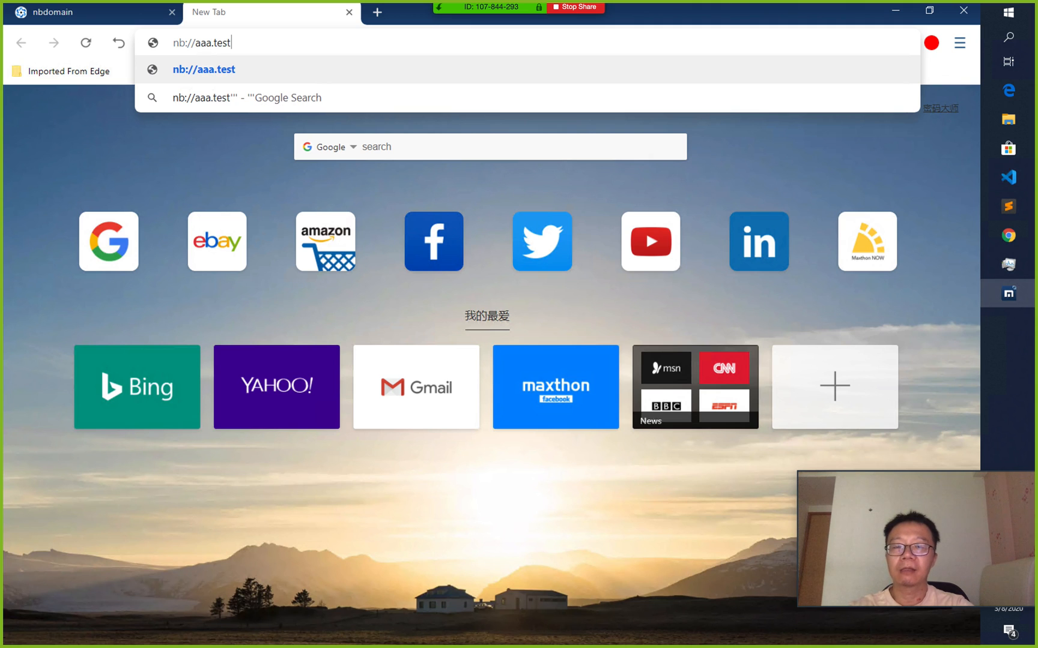
key(Return)
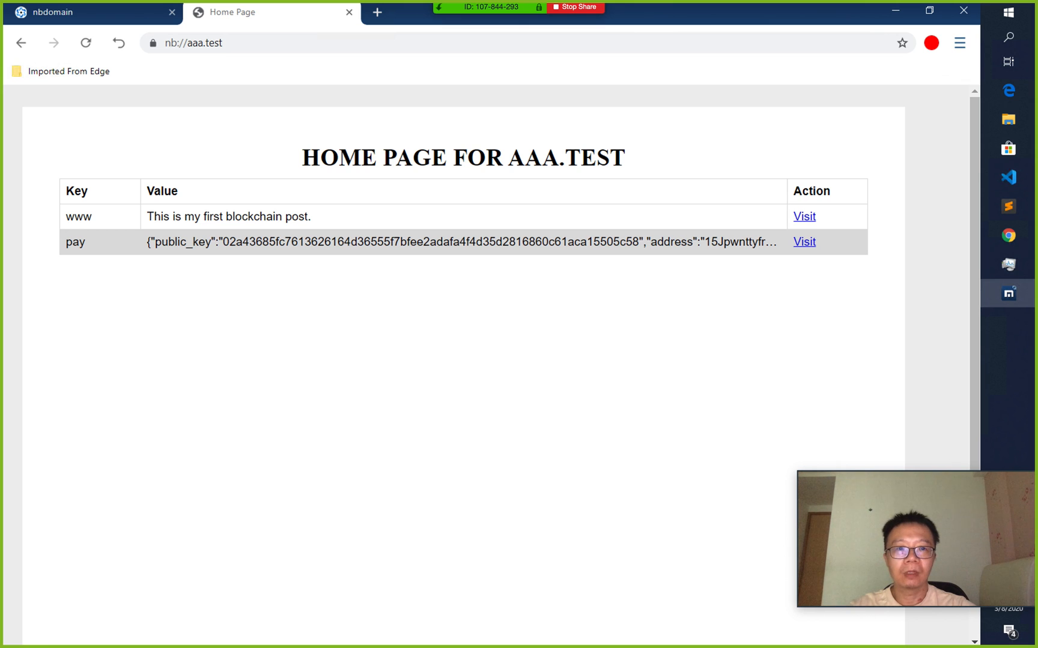
click(804, 216)
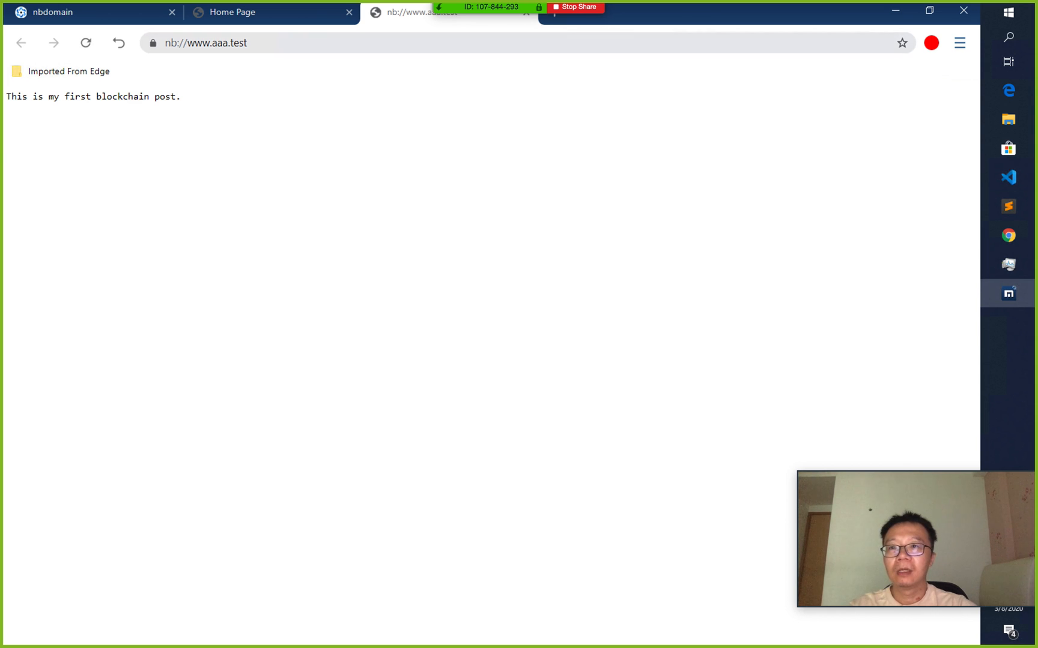
click(240, 43)
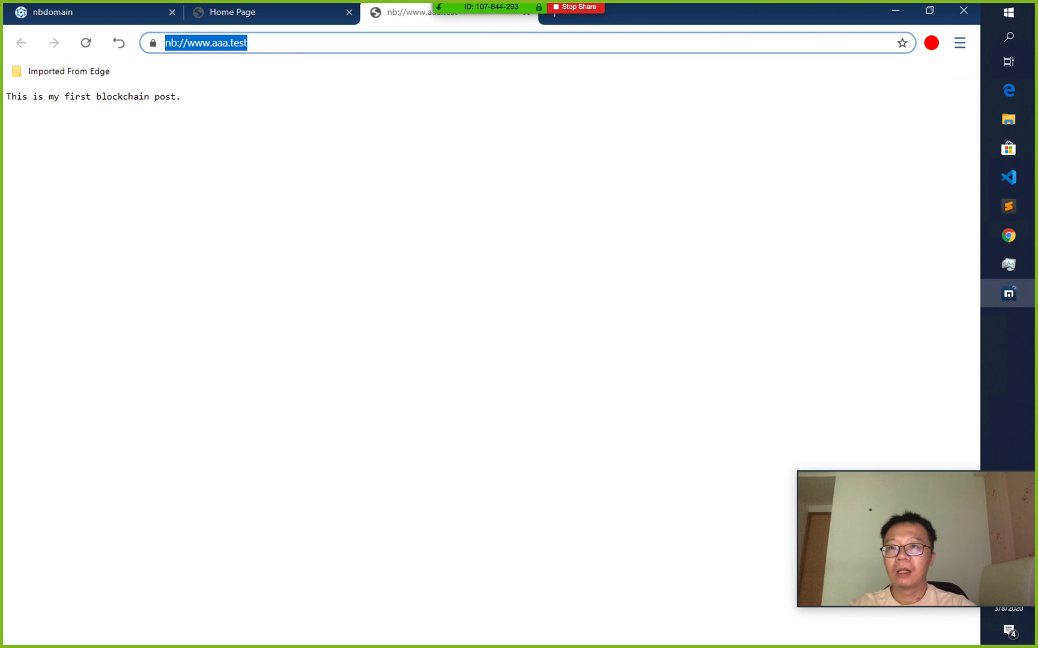
key(Return)
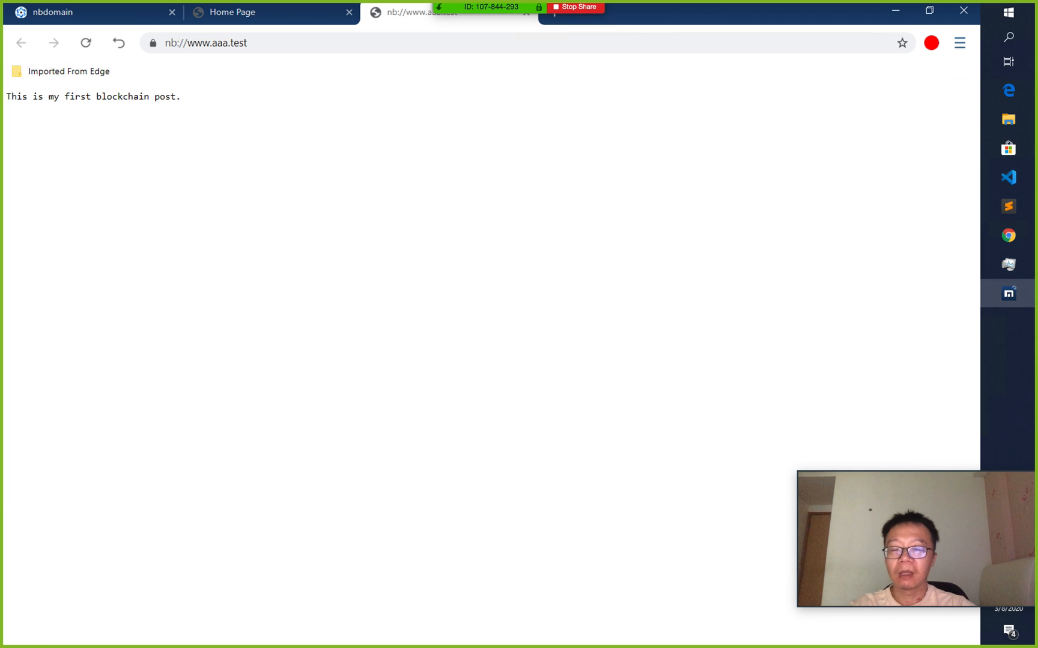
click(206, 43)
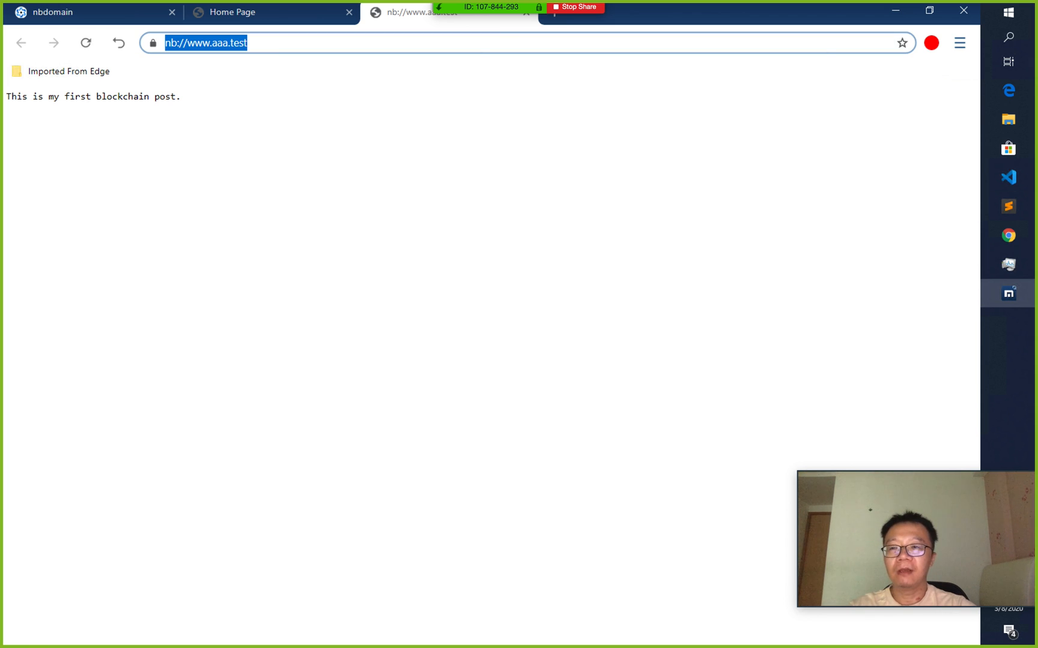
key(Return)
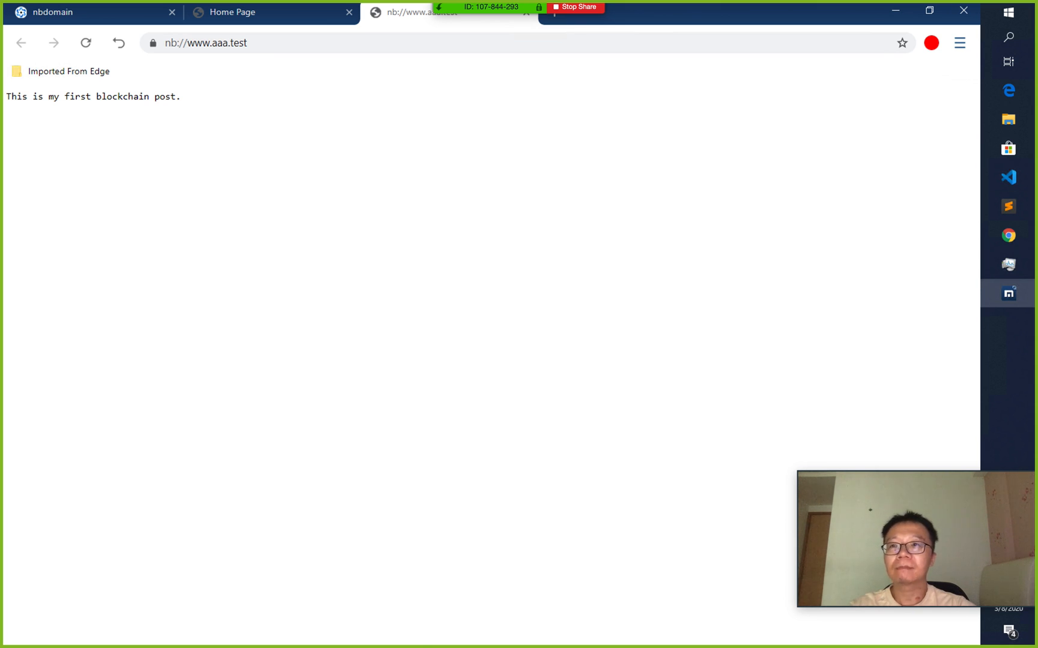
Step: Append the second line "This is an update to my first post." to the www subdomain's value on the nbdomain management page and submit the update
click(120, 14)
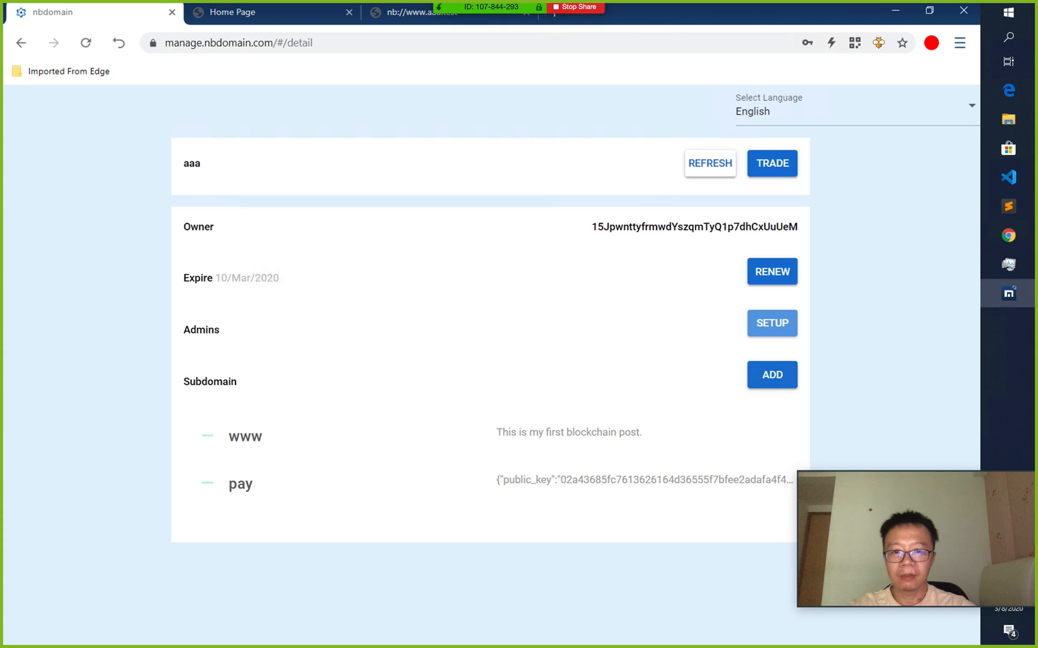
click(245, 436)
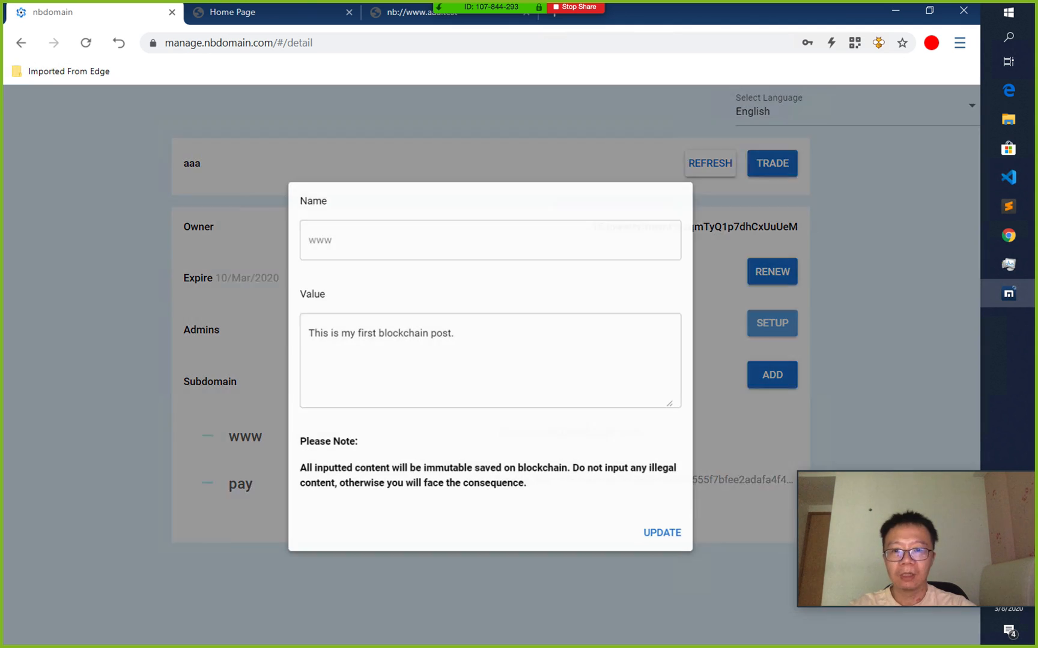
click(455, 333)
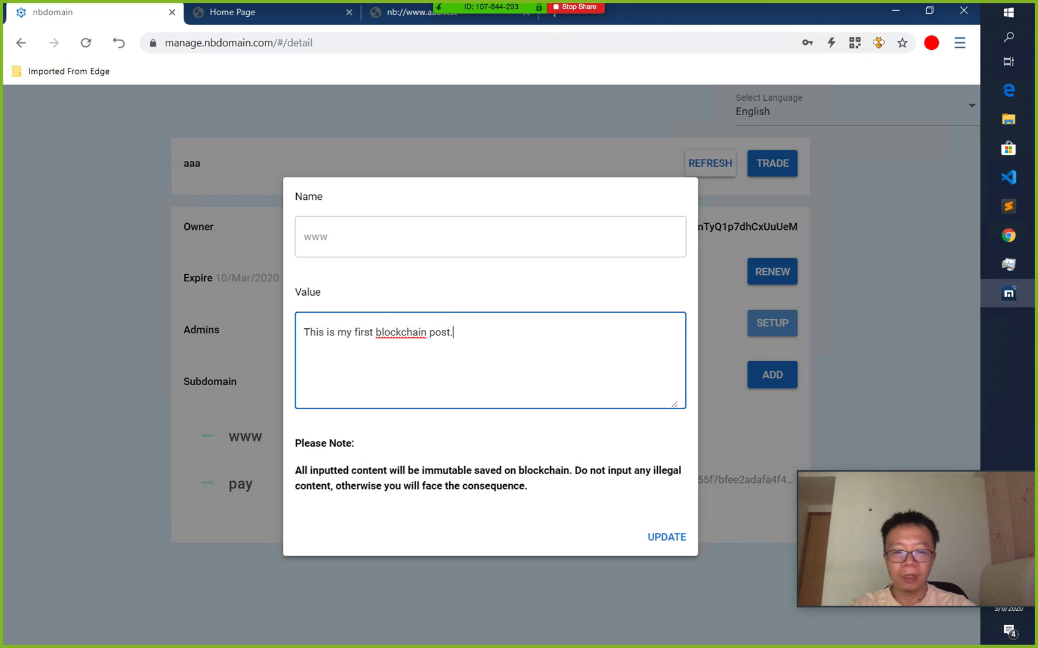
key(Return)
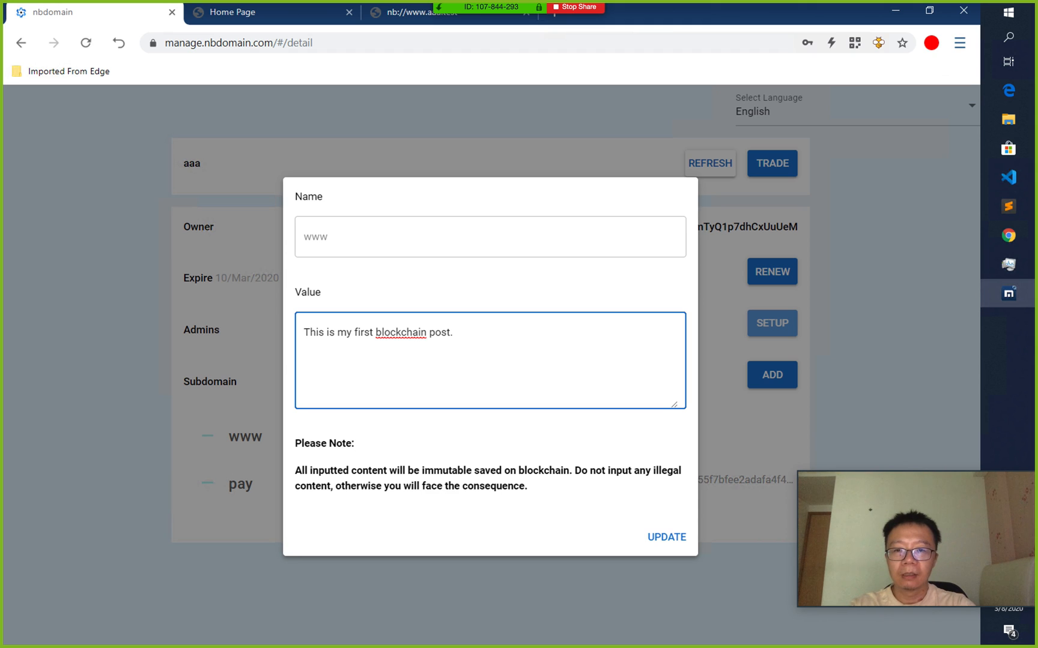
text(This is )
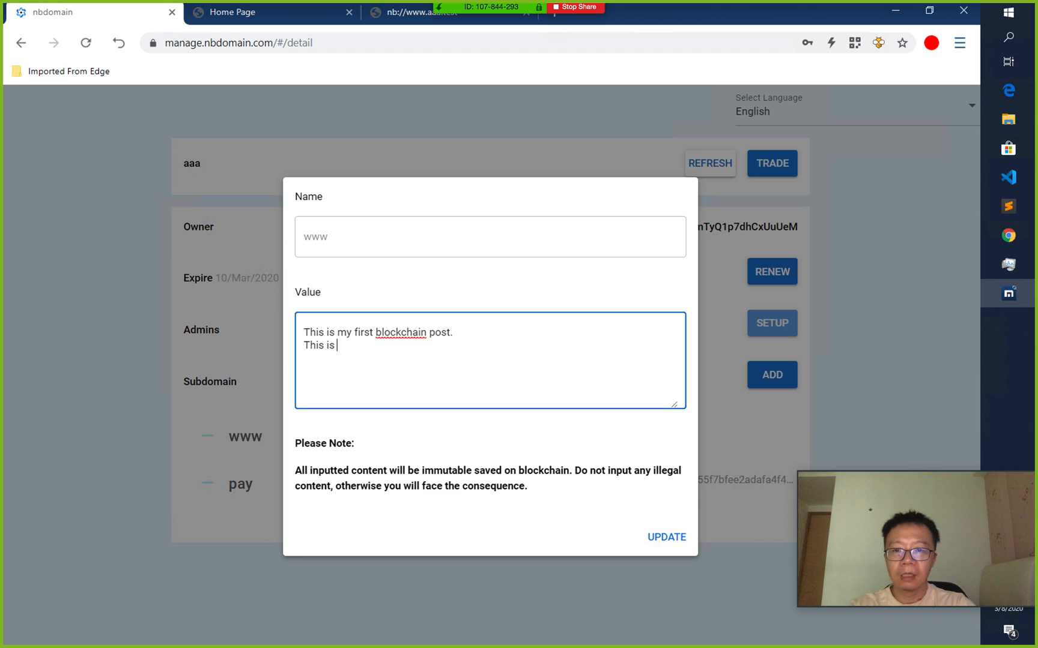
text(an update to )
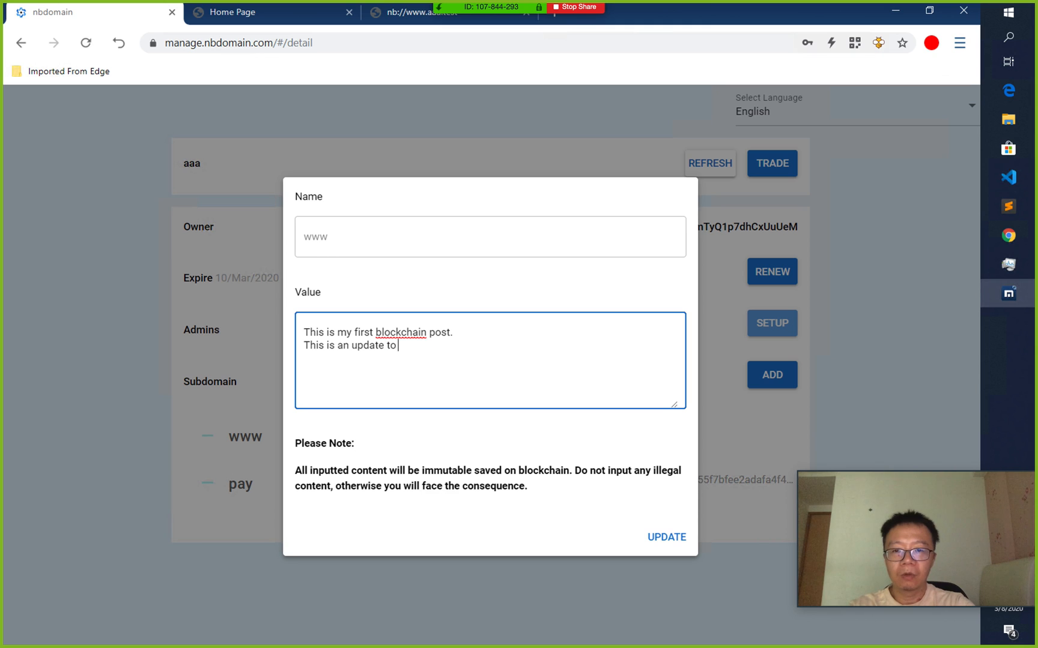
text(mhy)
key(BackSpace)
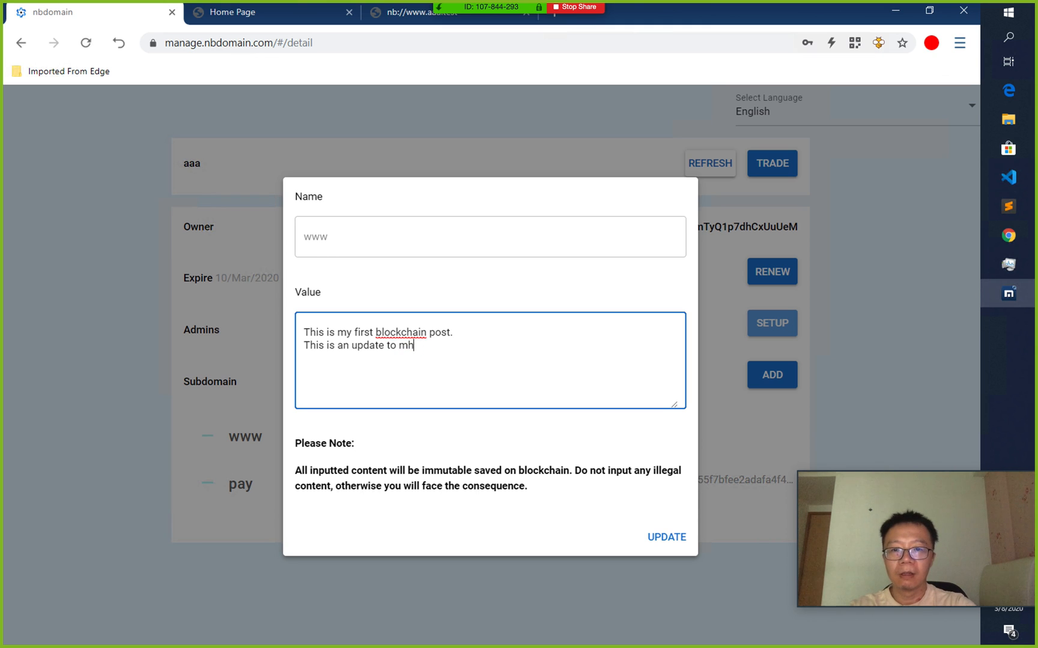
key(BackSpace)
text(y first post)
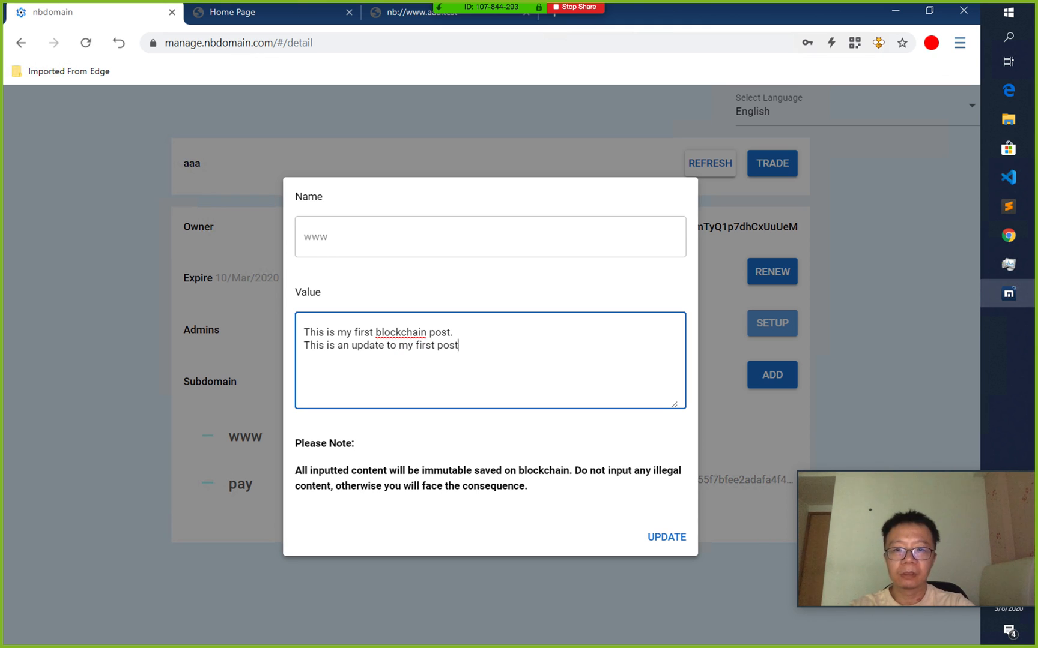
text(.)
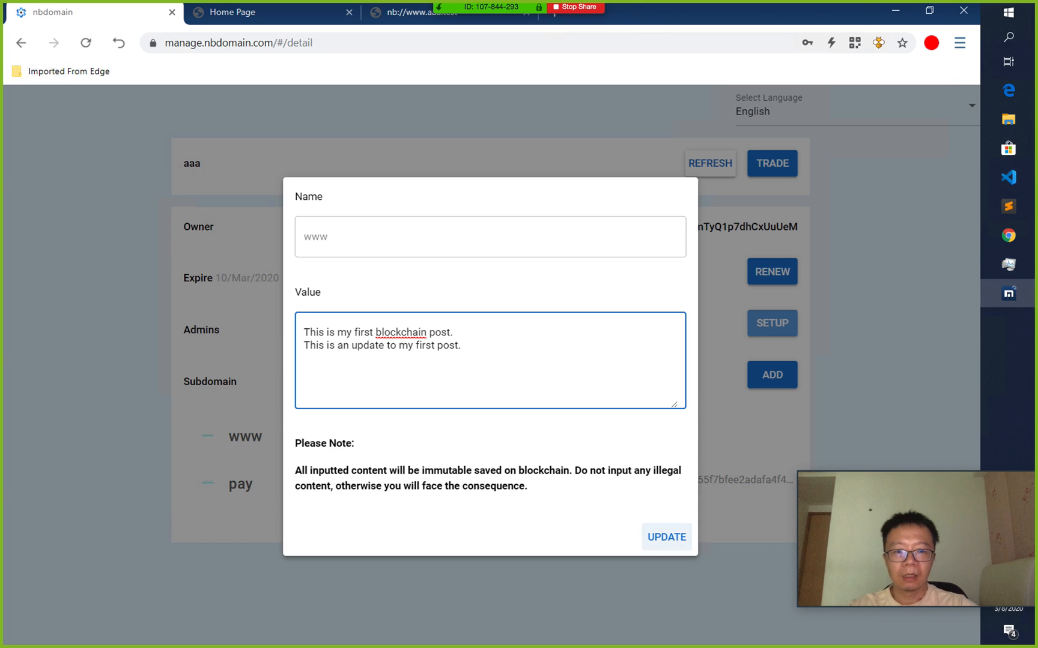
click(666, 537)
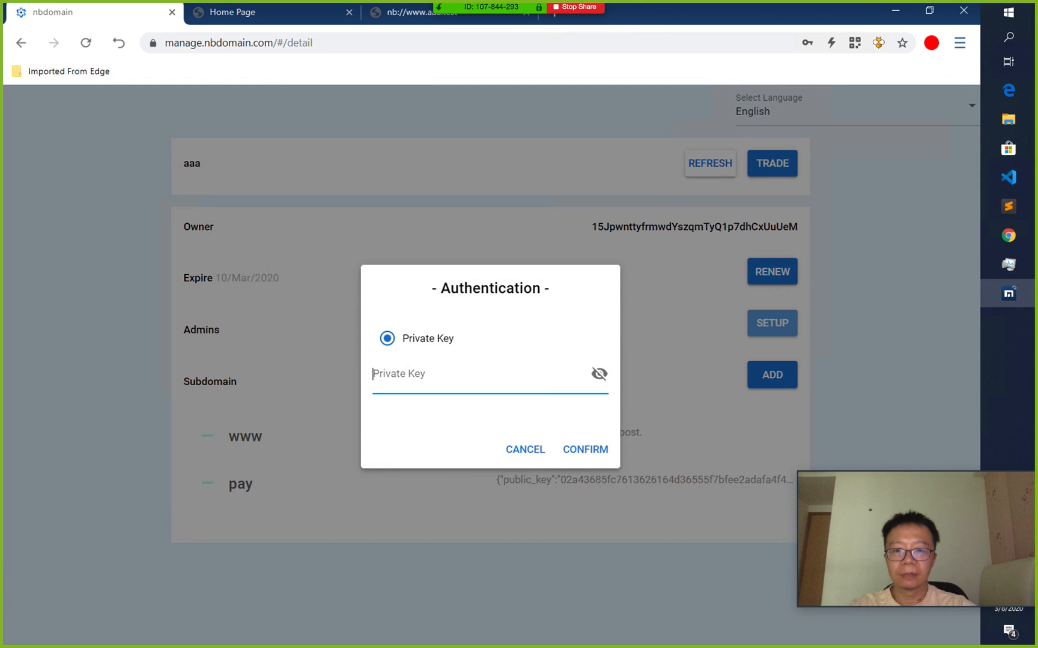
Step: Authenticate the www update with the pasted private key and confirm its payment transaction with the same key
key(ctrl+v)
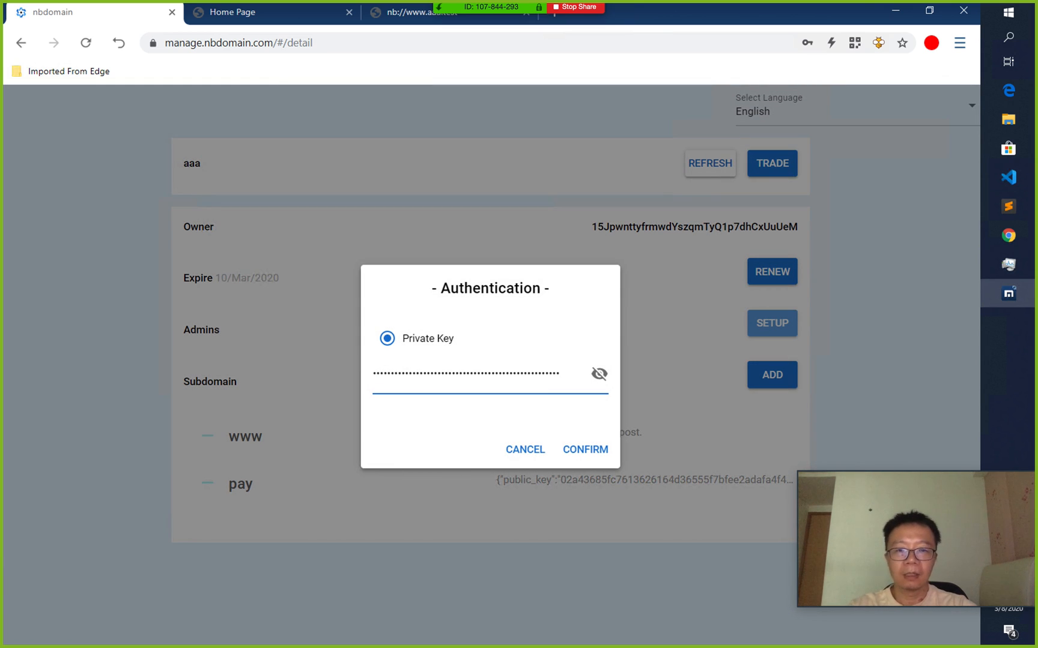
click(585, 450)
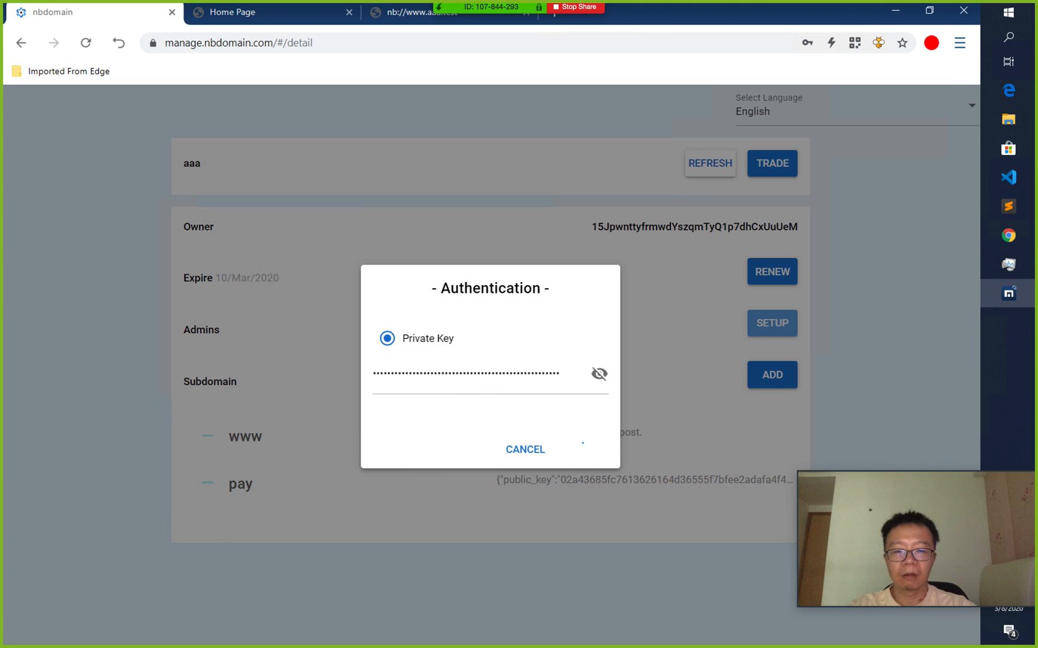
click(585, 459)
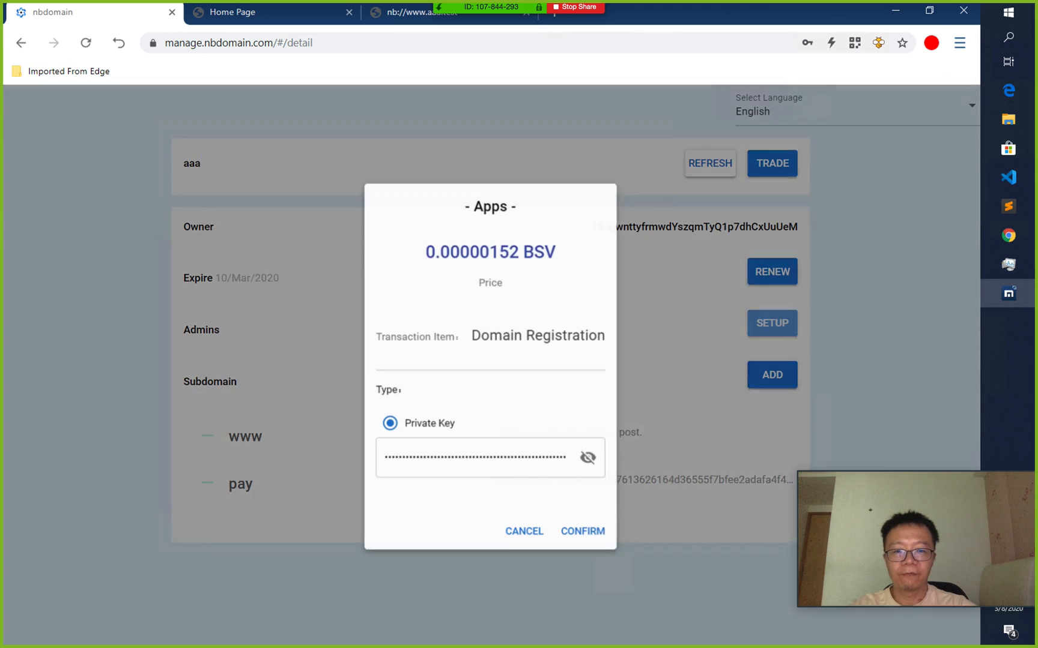
click(585, 536)
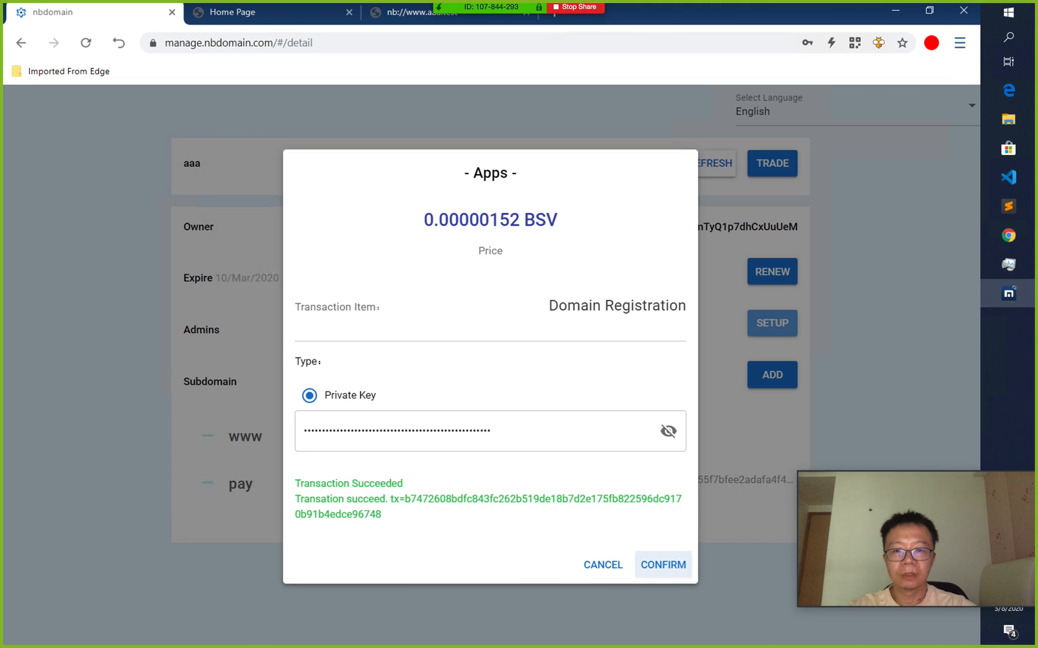
click(663, 565)
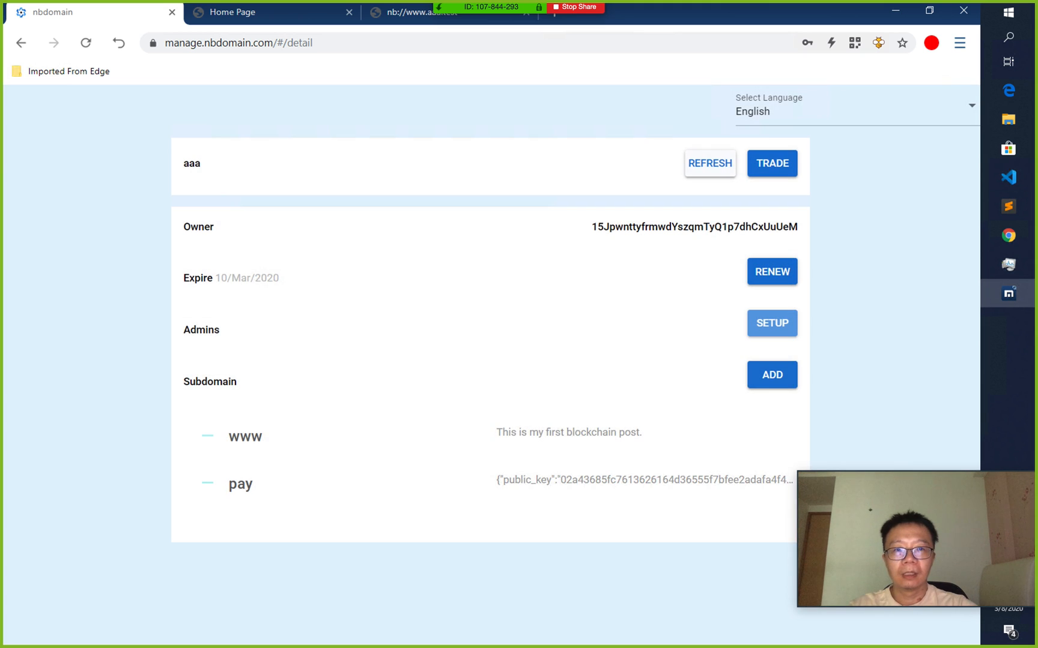
click(710, 163)
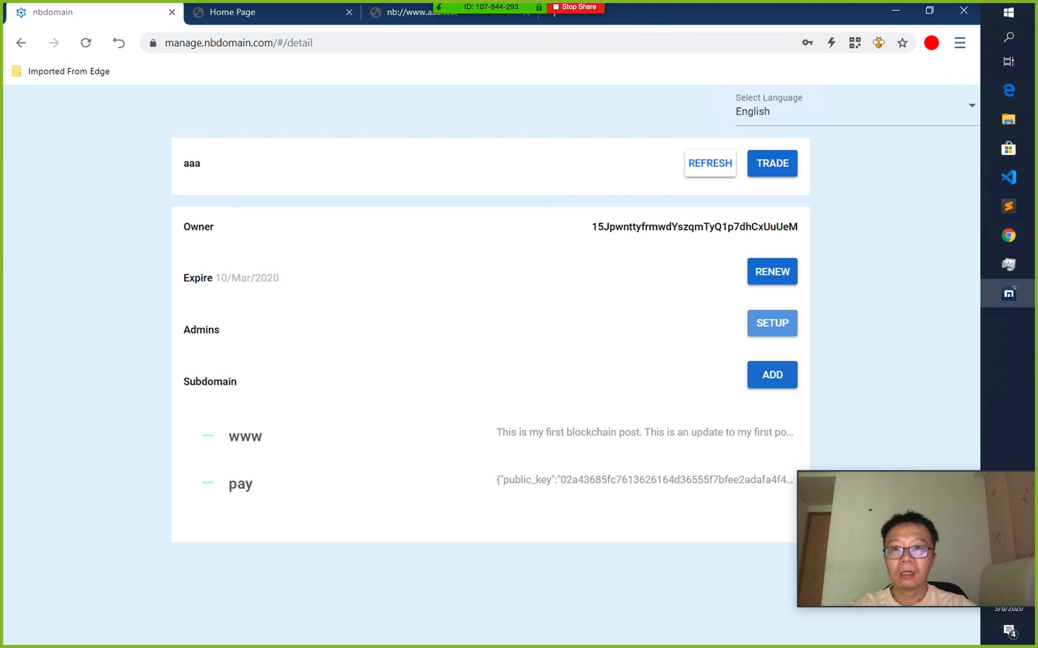
click(409, 12)
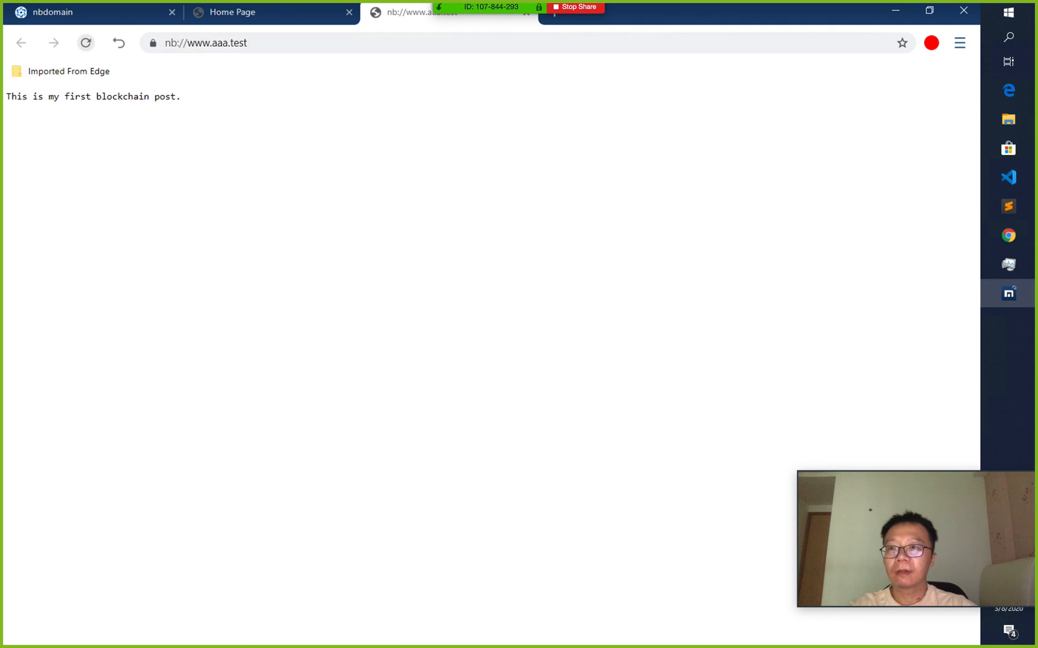
click(86, 43)
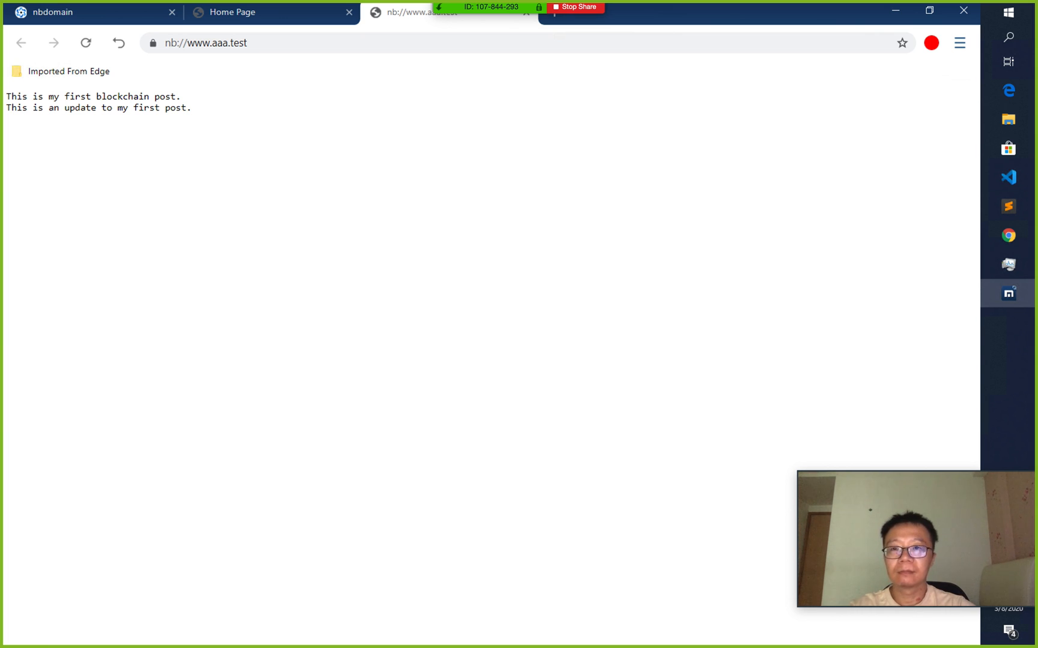
mouse_move(587, 7)
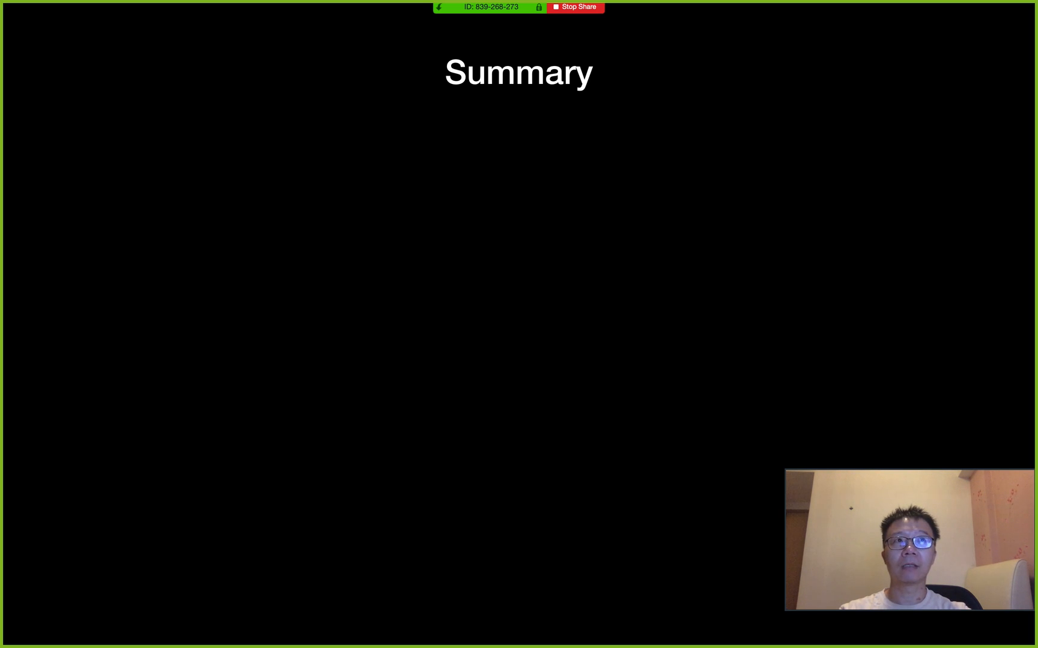
key(Right)
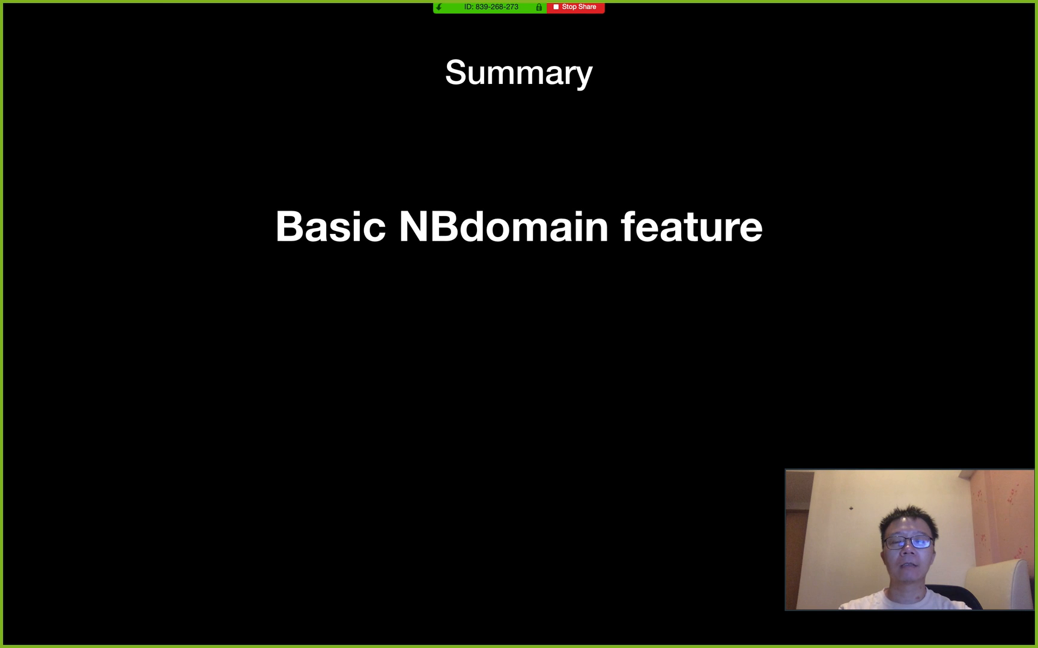